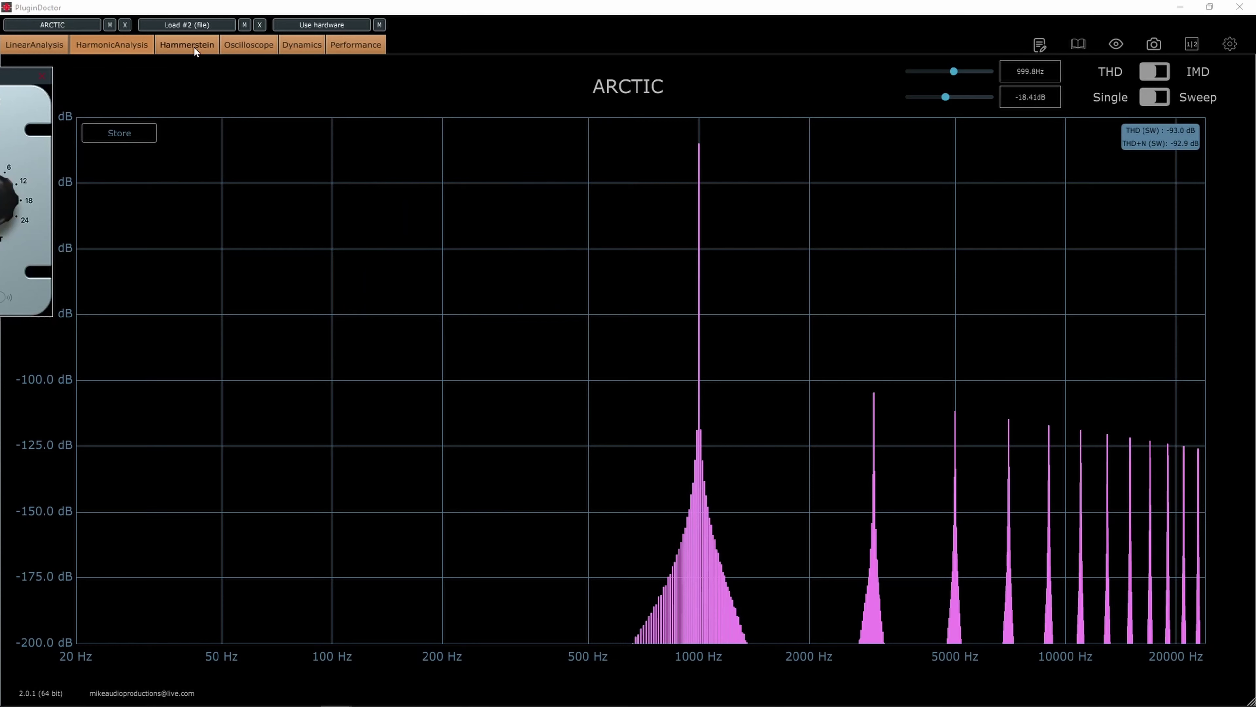
Examine ARCTIC's harmonic response curves in the Hammerstein analysis, including the level range above 0 dB, with the plug-in's controls in view.
click(194, 47)
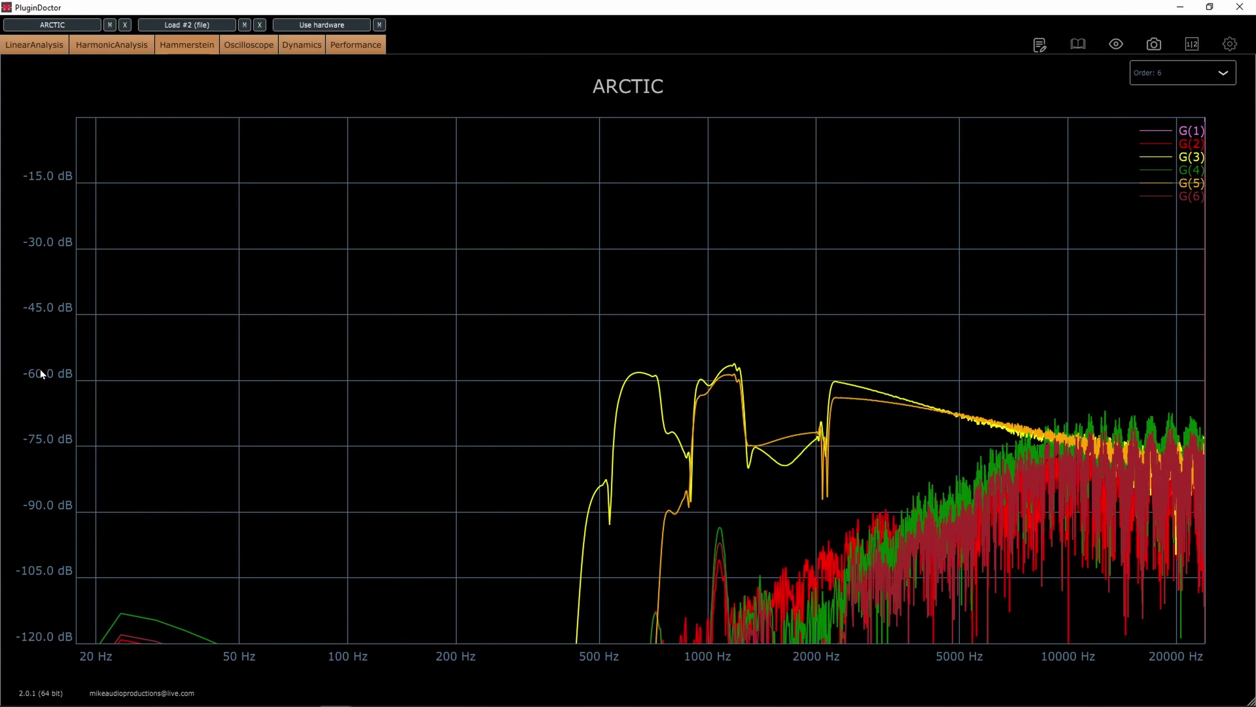
scroll(40, 368, up, 3)
scroll(56, 356, up, 4)
scroll(56, 357, down, 5)
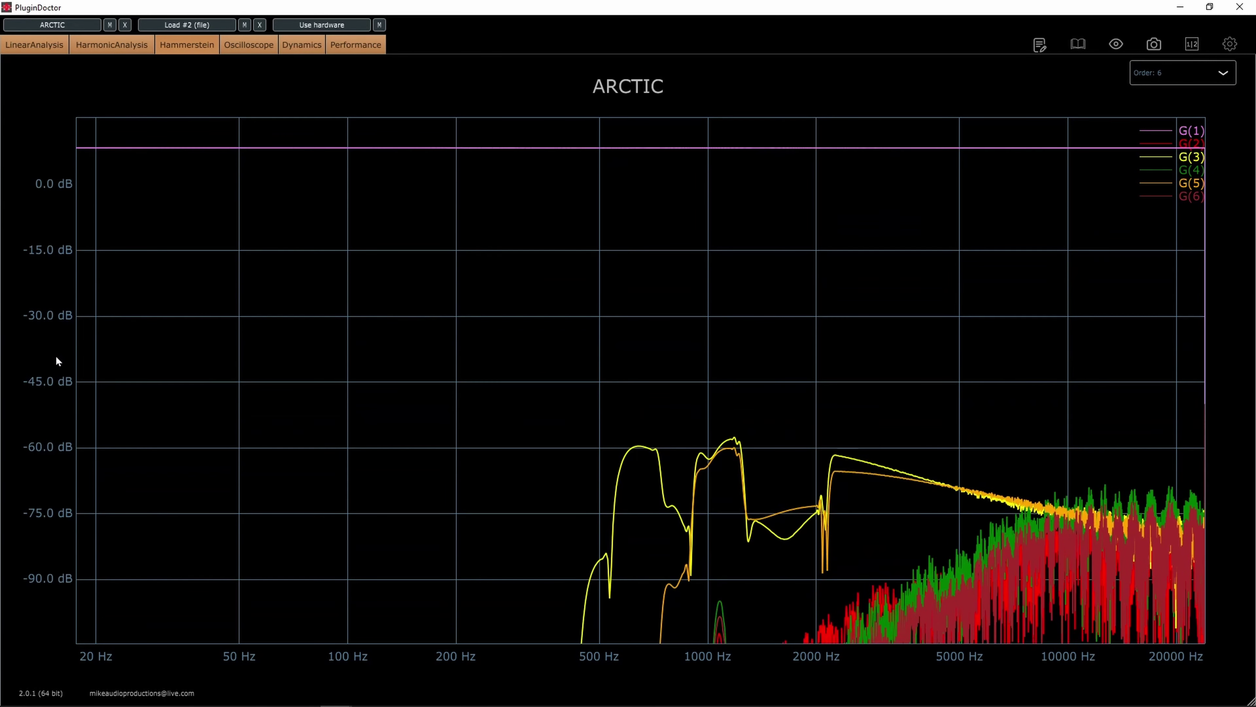
drag(0, 108, 470, 97)
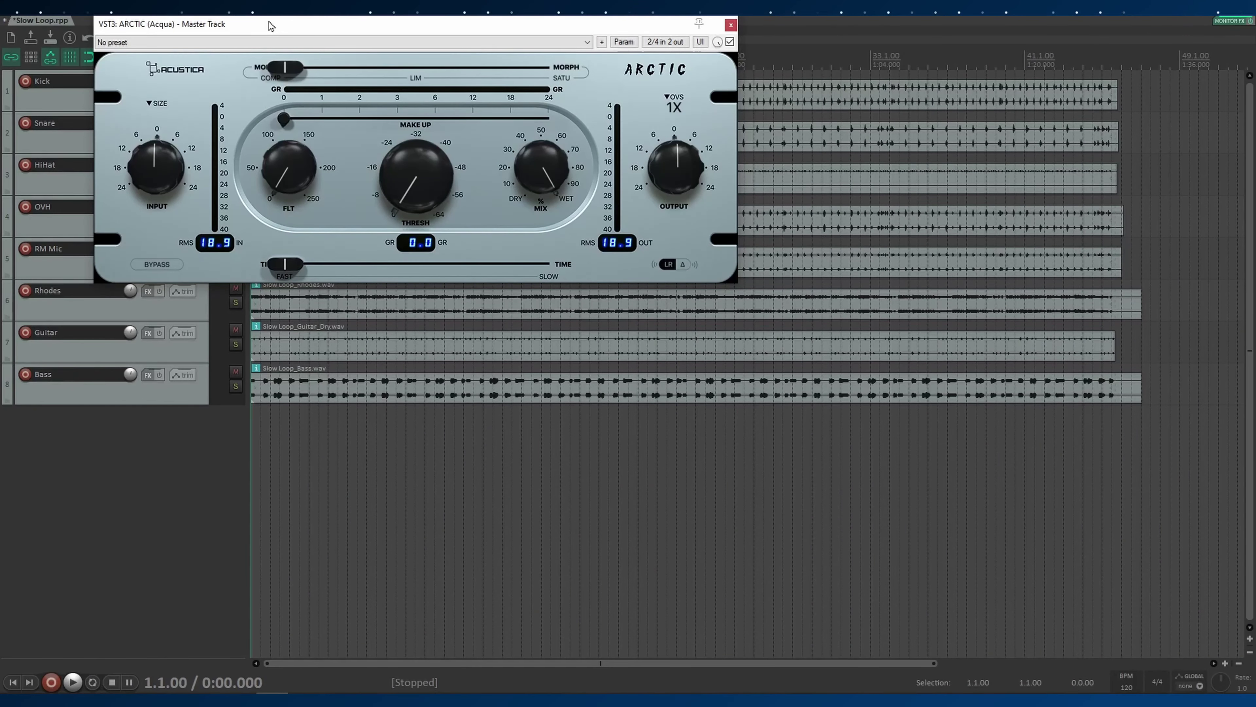
In REAPER, play the song and set ARCTIC's Time about one third toward Slow, with Input at about +6 and Output at about -6.
key(space)
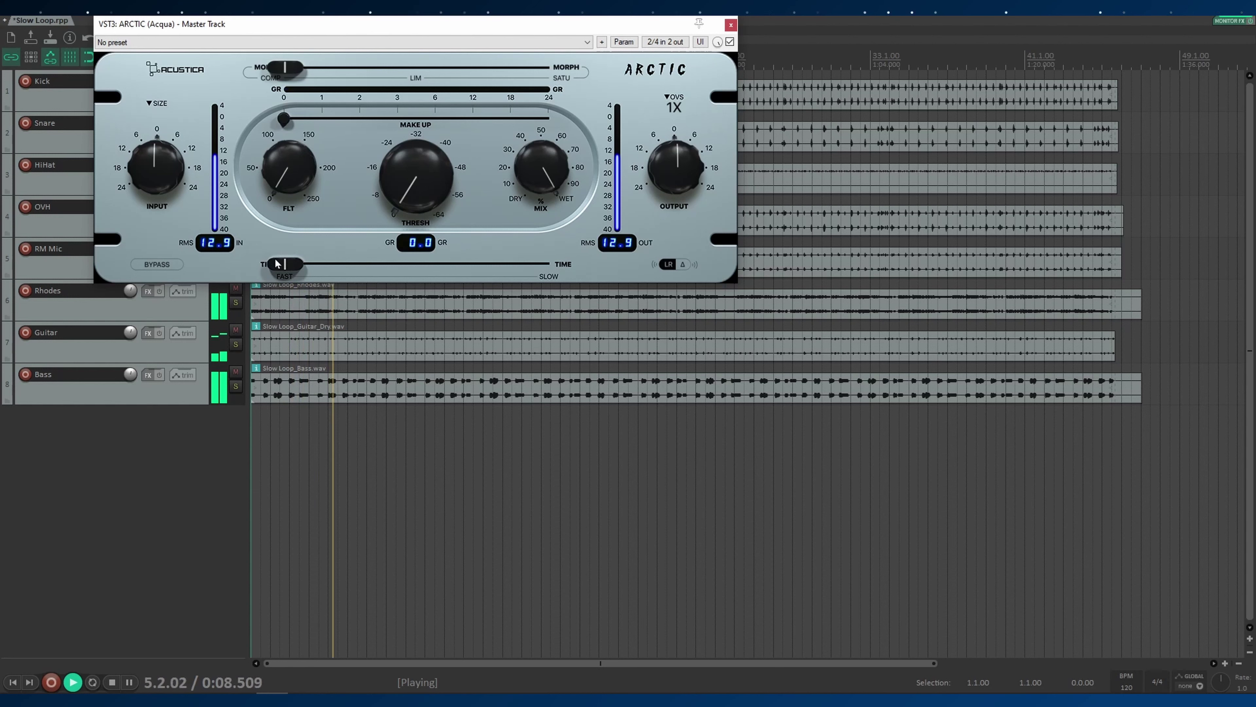
drag(292, 266, 357, 267)
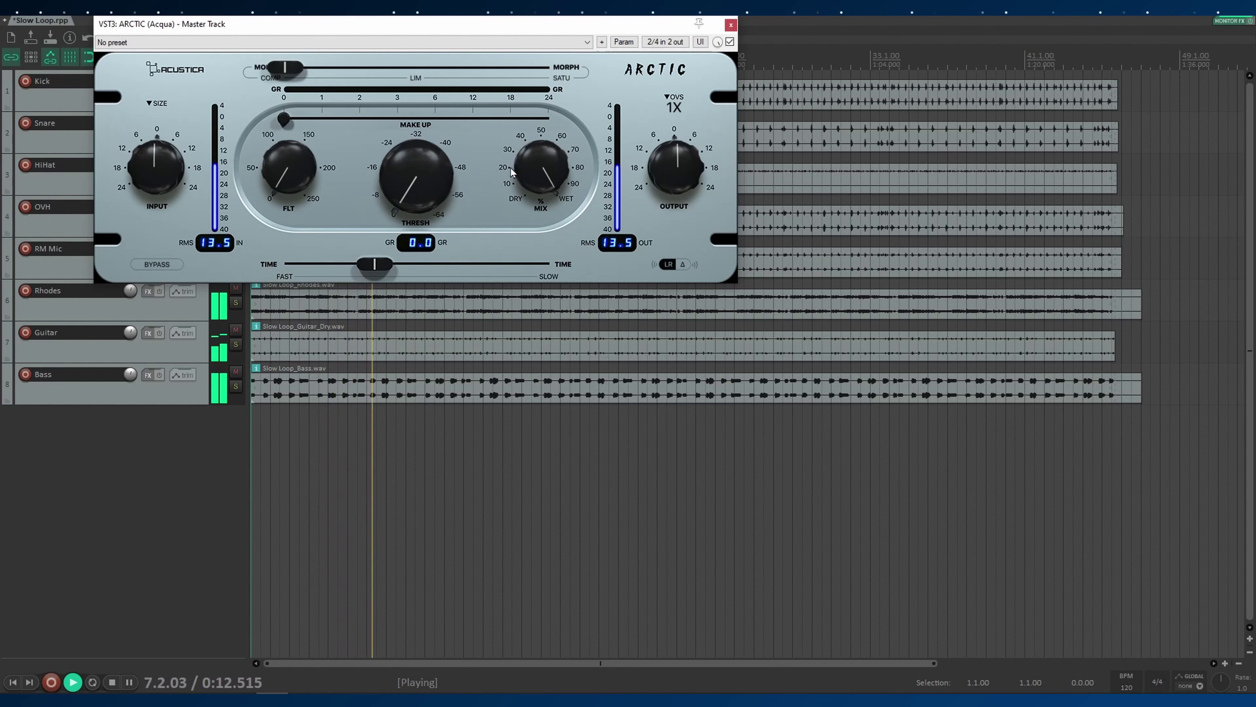
drag(162, 169, 163, 165)
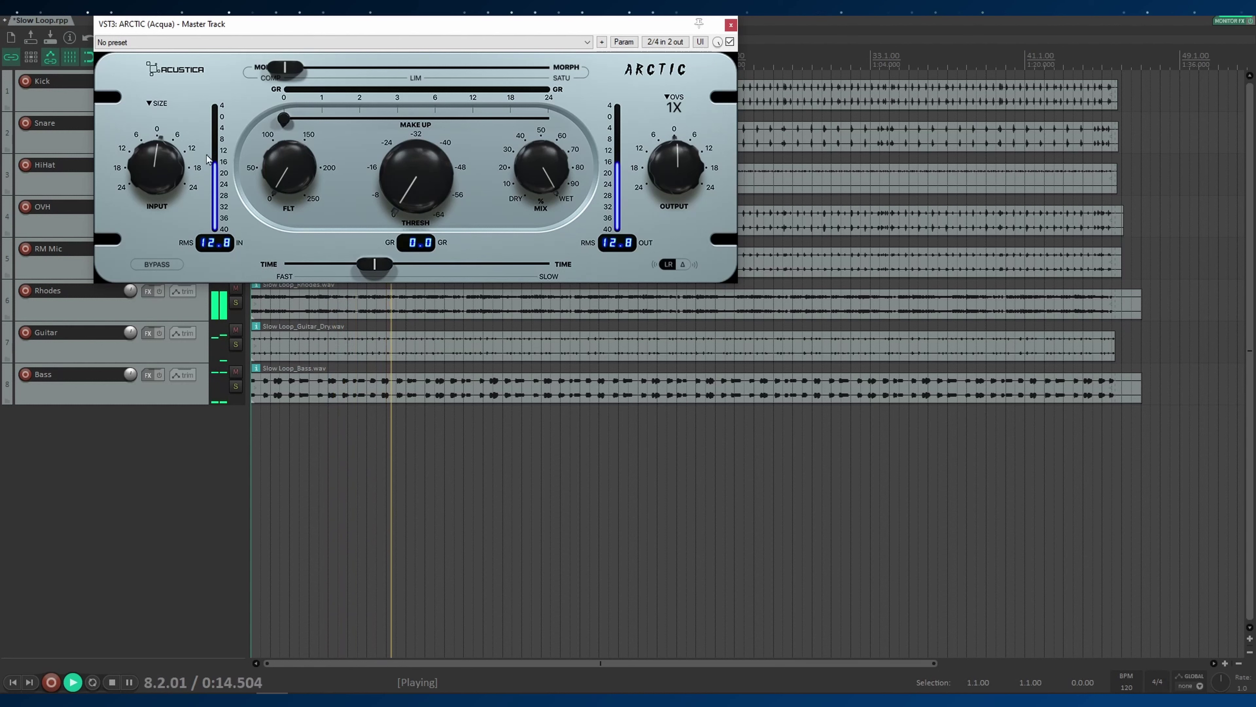
drag(684, 160, 692, 174)
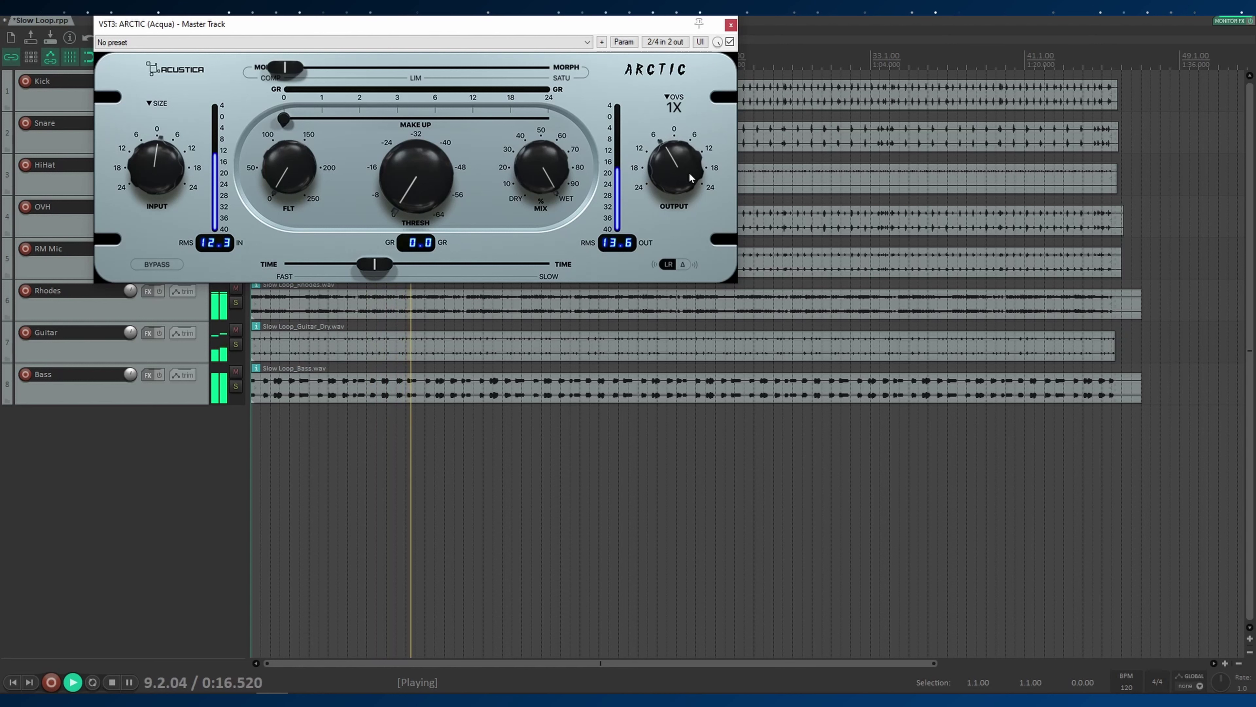
drag(158, 171, 163, 161)
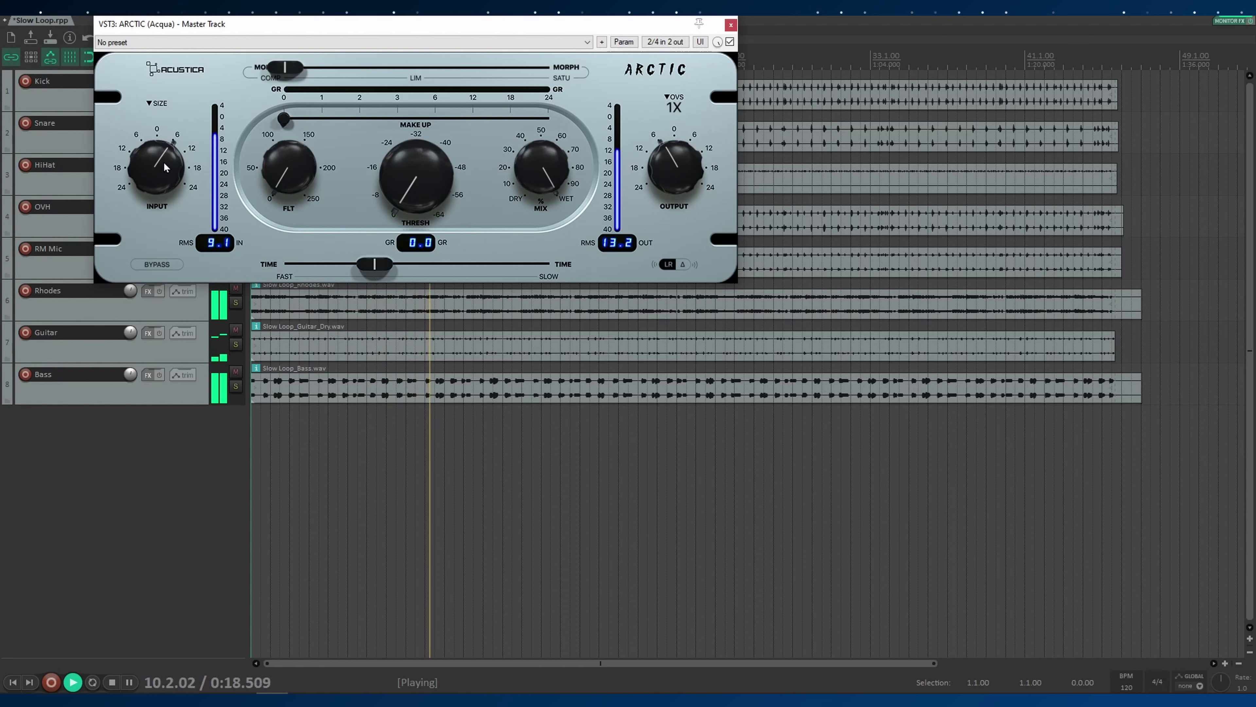
Lower ARCTIC's threshold to about -24 and raise Make Up slightly, to about one seventh of its range.
drag(409, 174, 413, 150)
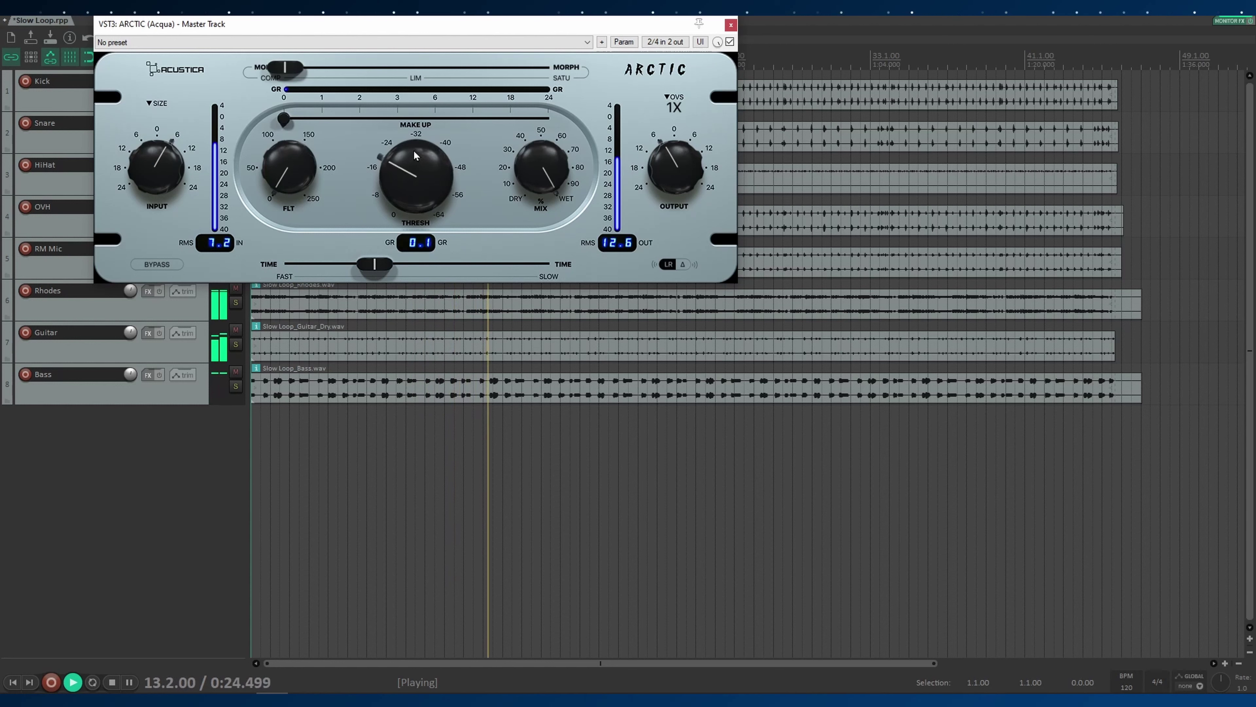
mouse_move(292, 122)
mouse_down()
mouse_move(362, 119)
mouse_move(282, 120)
mouse_up()
drag(420, 184, 421, 166)
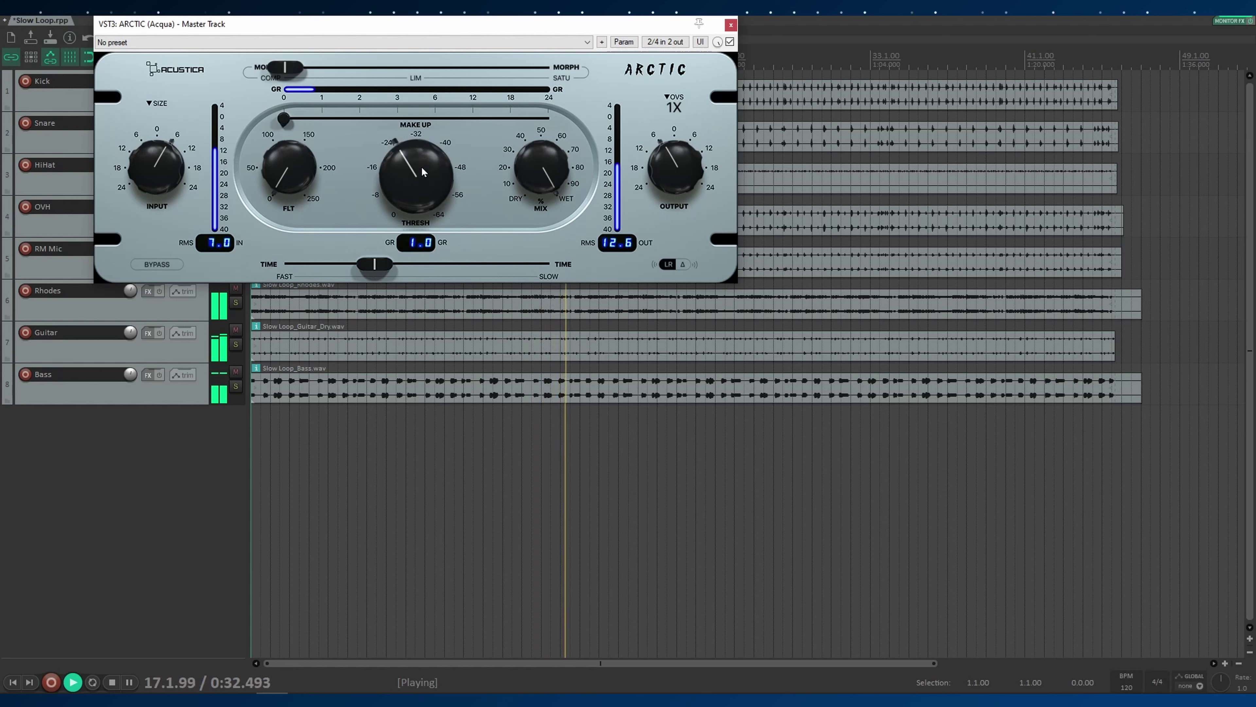
drag(284, 119, 309, 121)
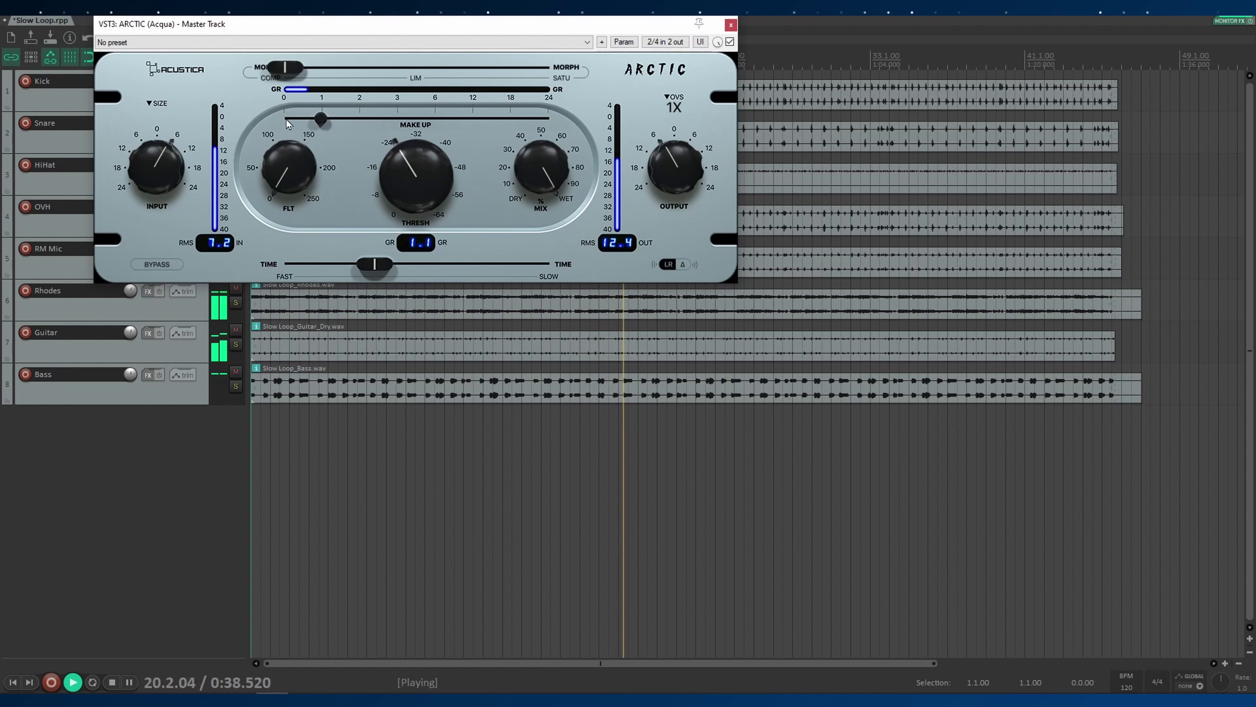
Audition only the difference the compressor makes by switching delta solo on and off again.
right_click(717, 43)
click(731, 58)
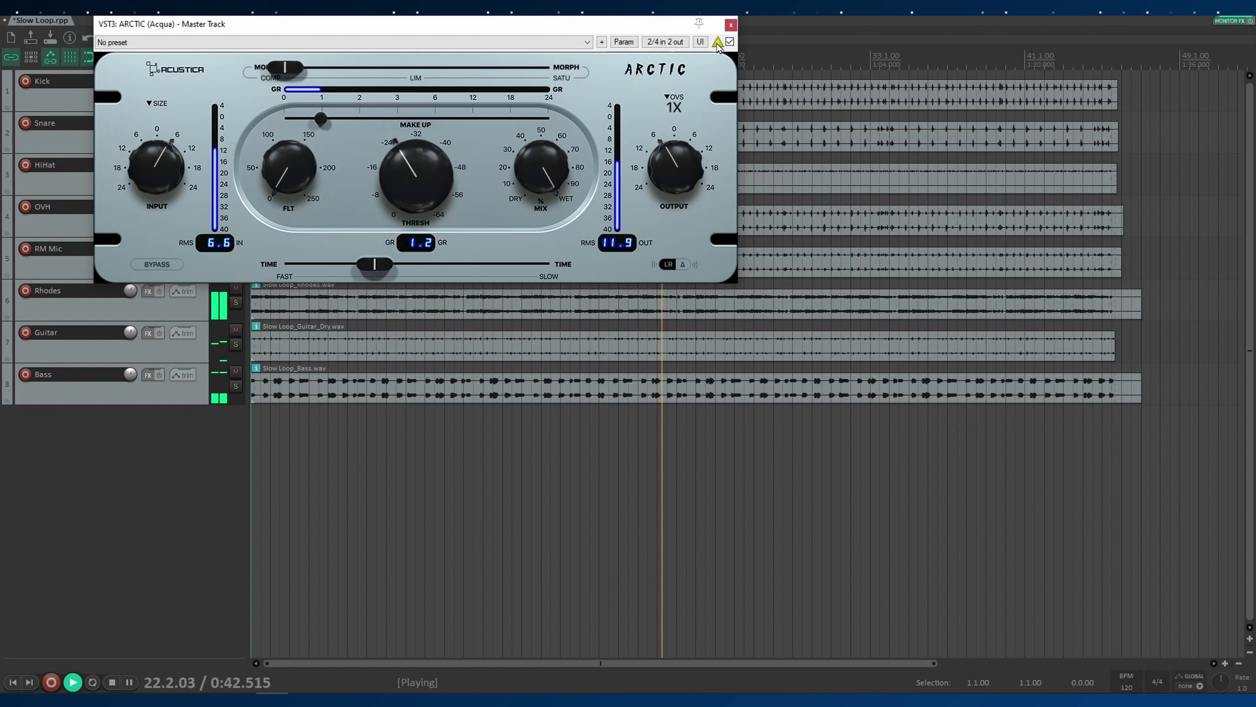
click(717, 42)
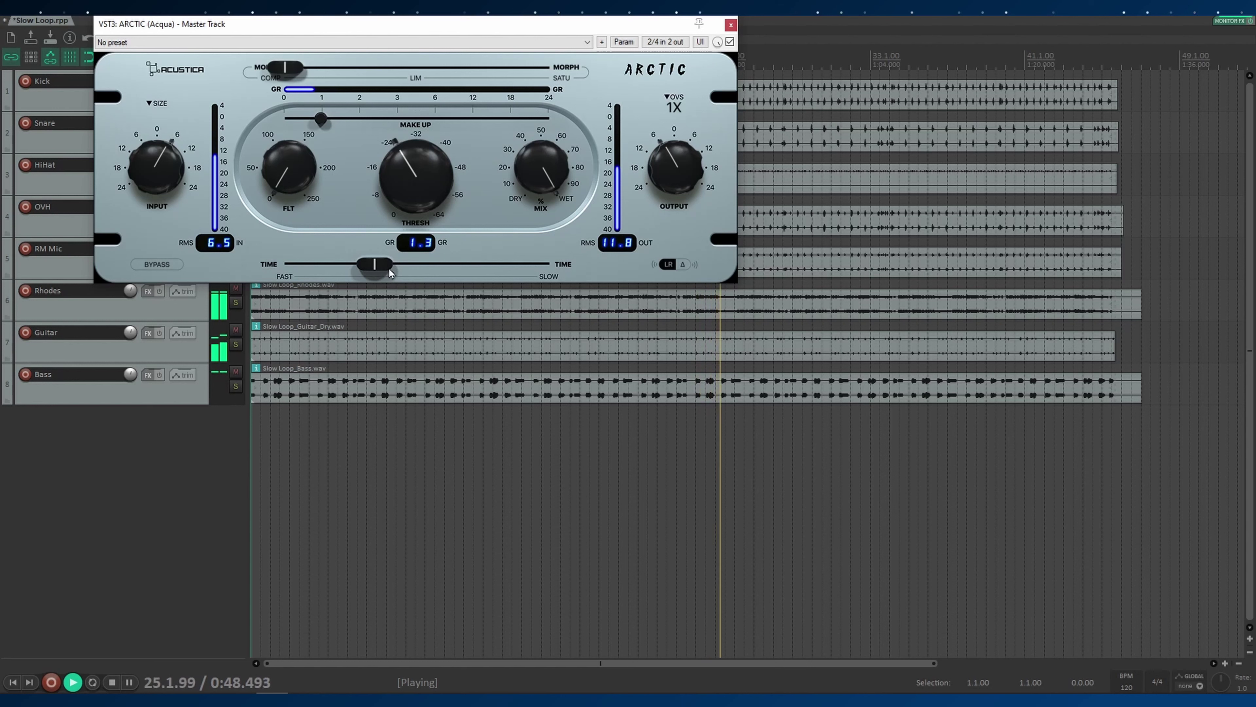
Set Time to about 40% toward Slow and tune FLT to just above 100, using delta solo to judge the filter.
drag(389, 268, 401, 269)
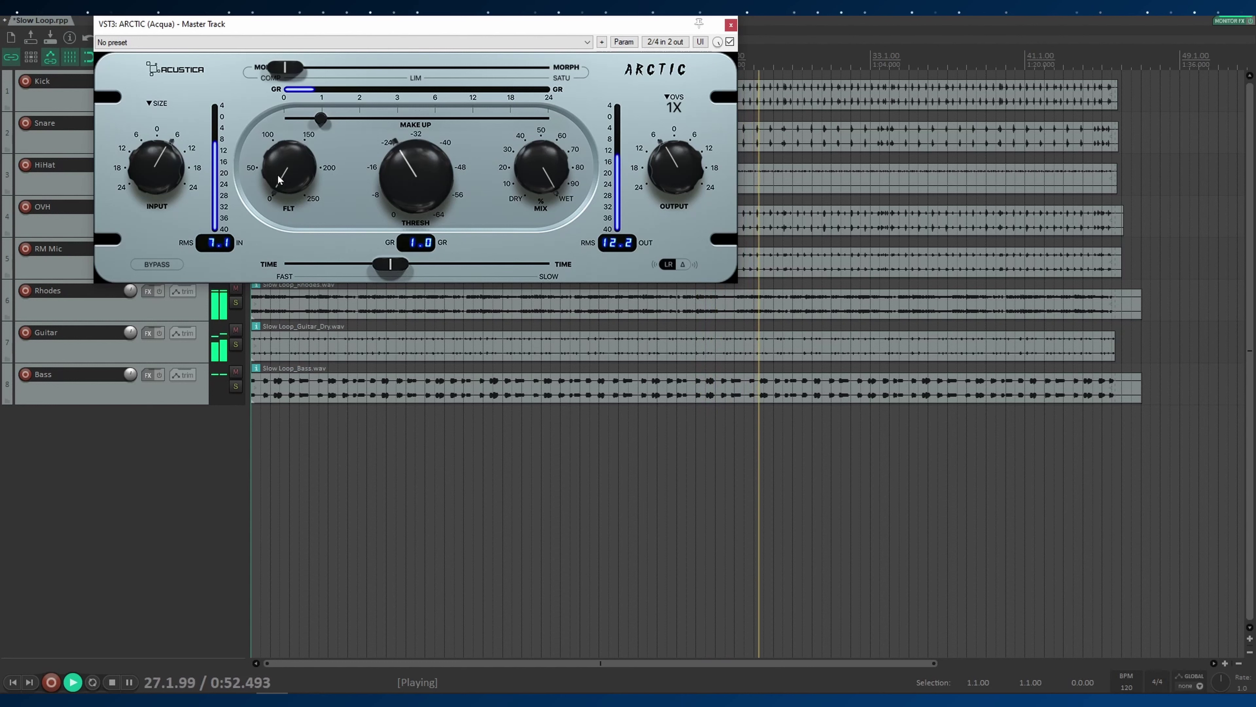
drag(279, 180, 295, 144)
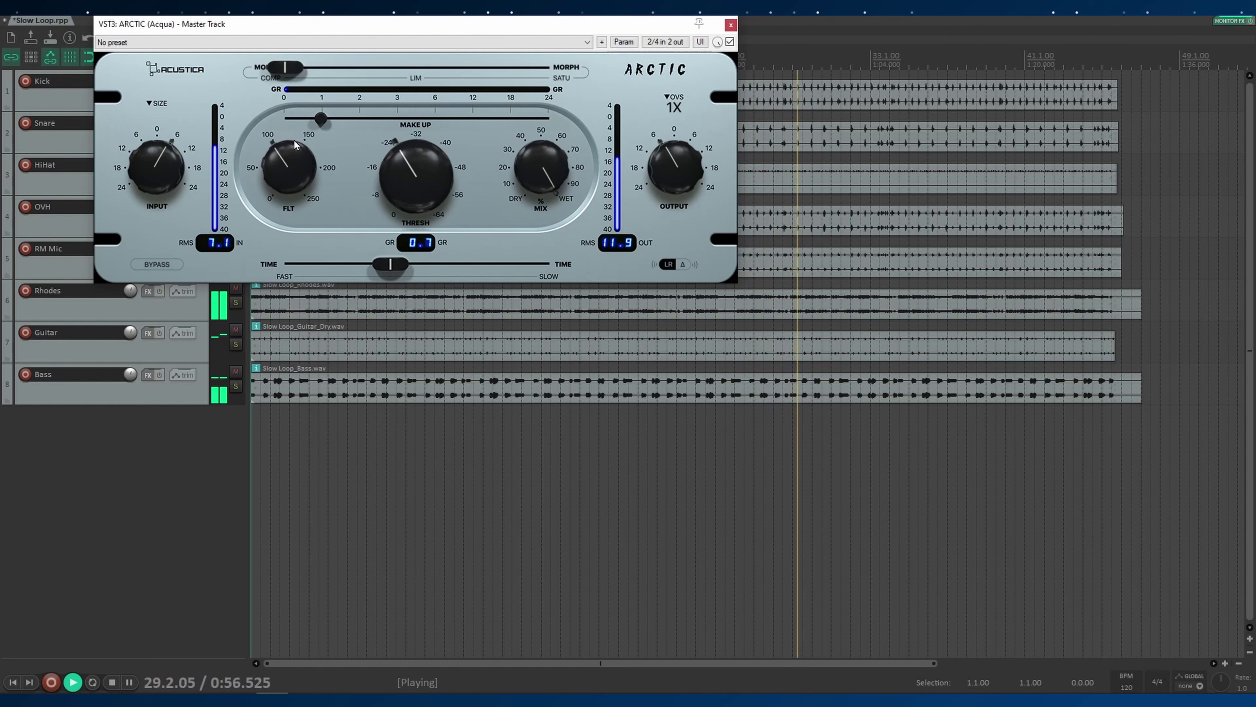
click(718, 42)
drag(300, 164, 312, 121)
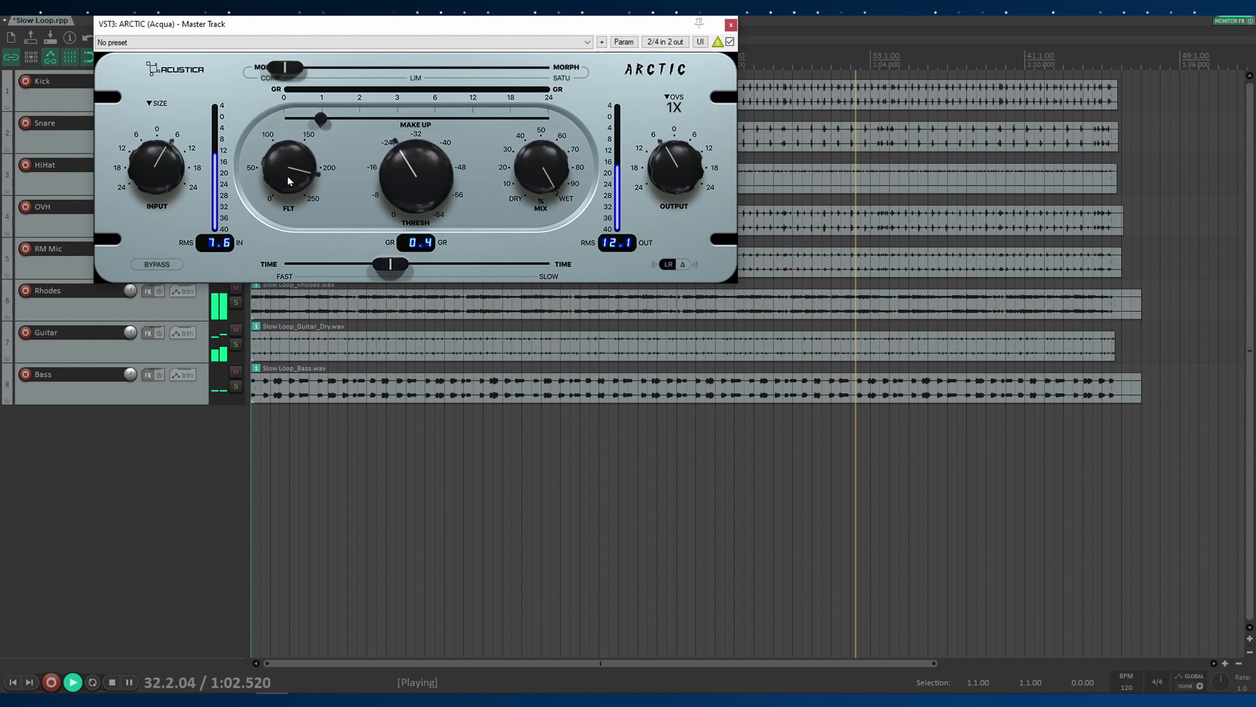
drag(290, 181, 289, 297)
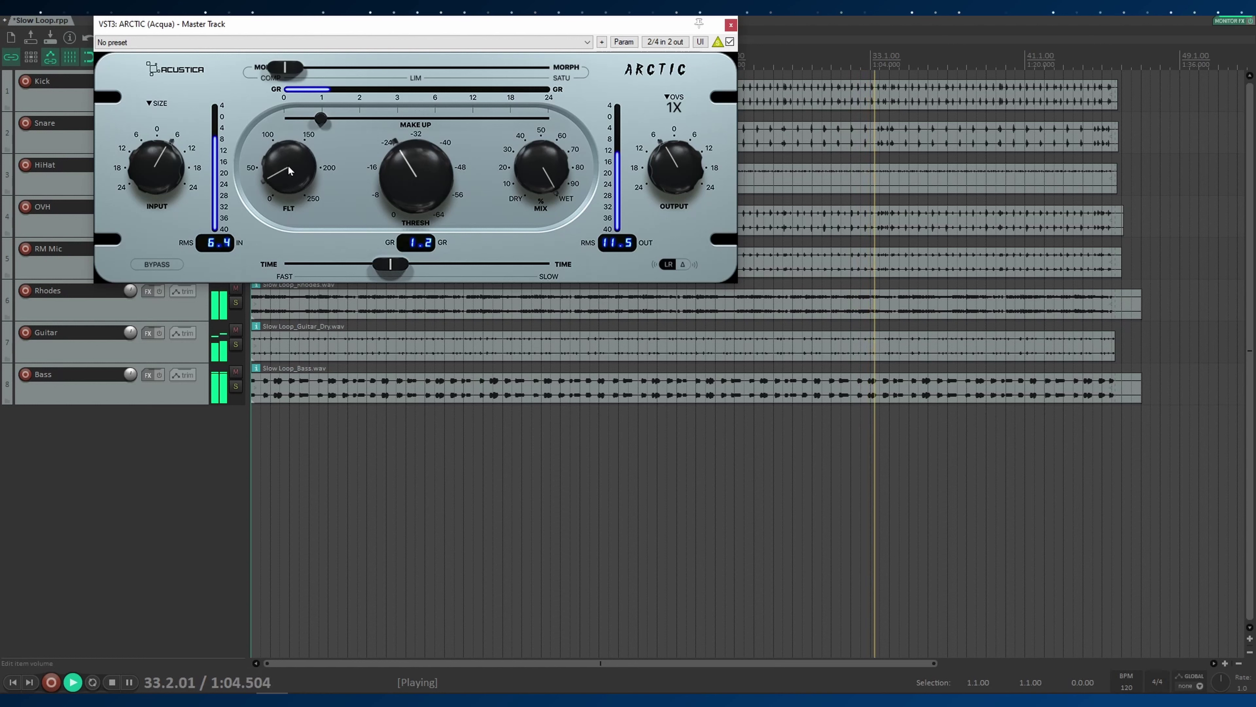
drag(289, 171, 291, 129)
click(718, 42)
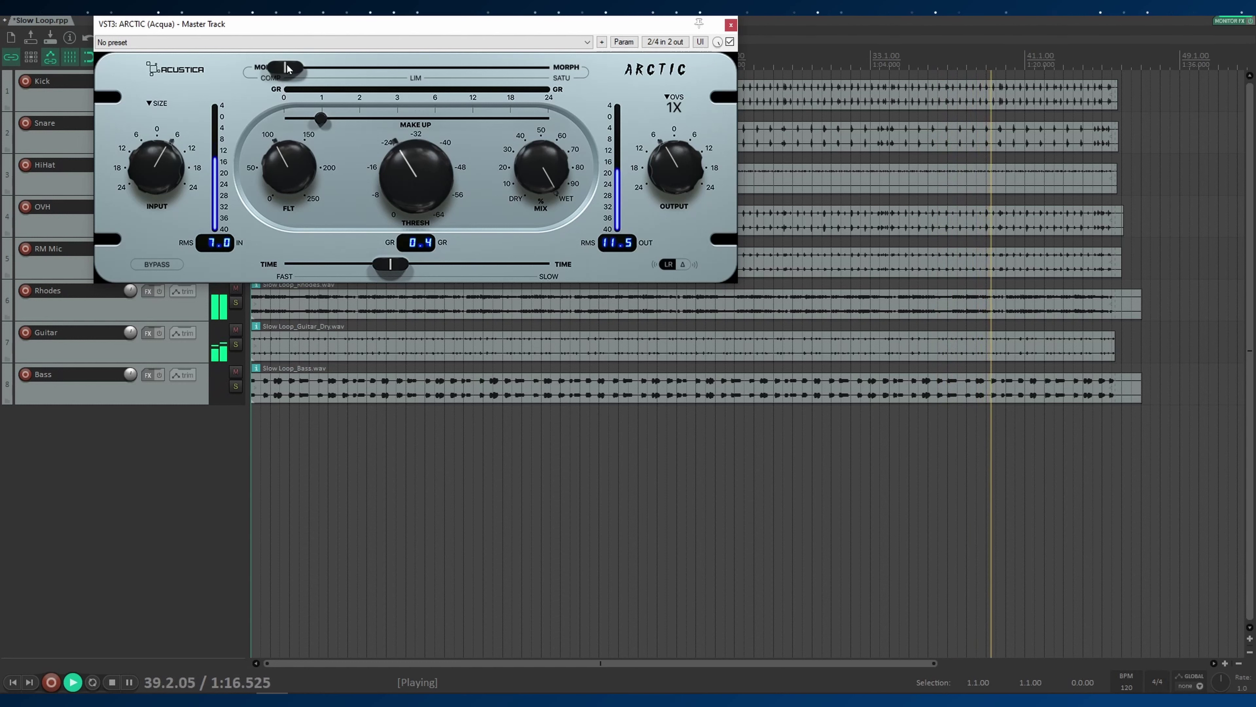
Deepen the compression with the threshold at about -40 and raise Make Up to about a quarter of its range.
drag(400, 167, 408, 144)
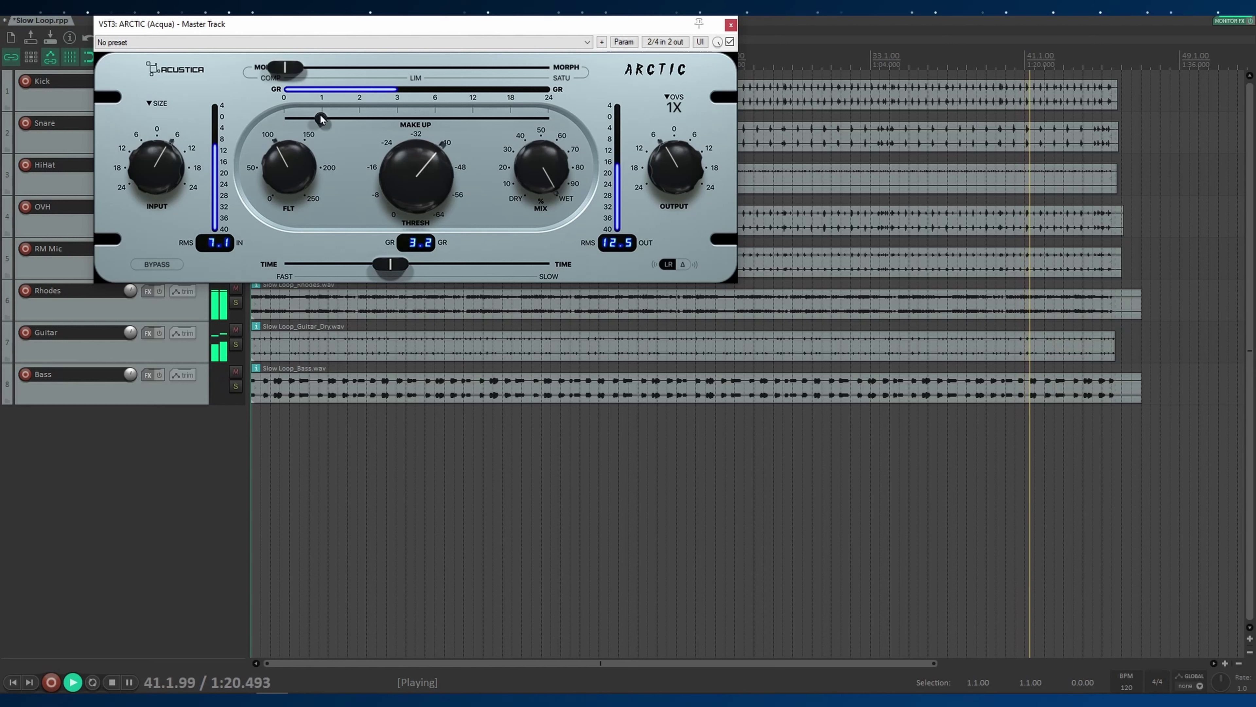
drag(321, 119, 347, 123)
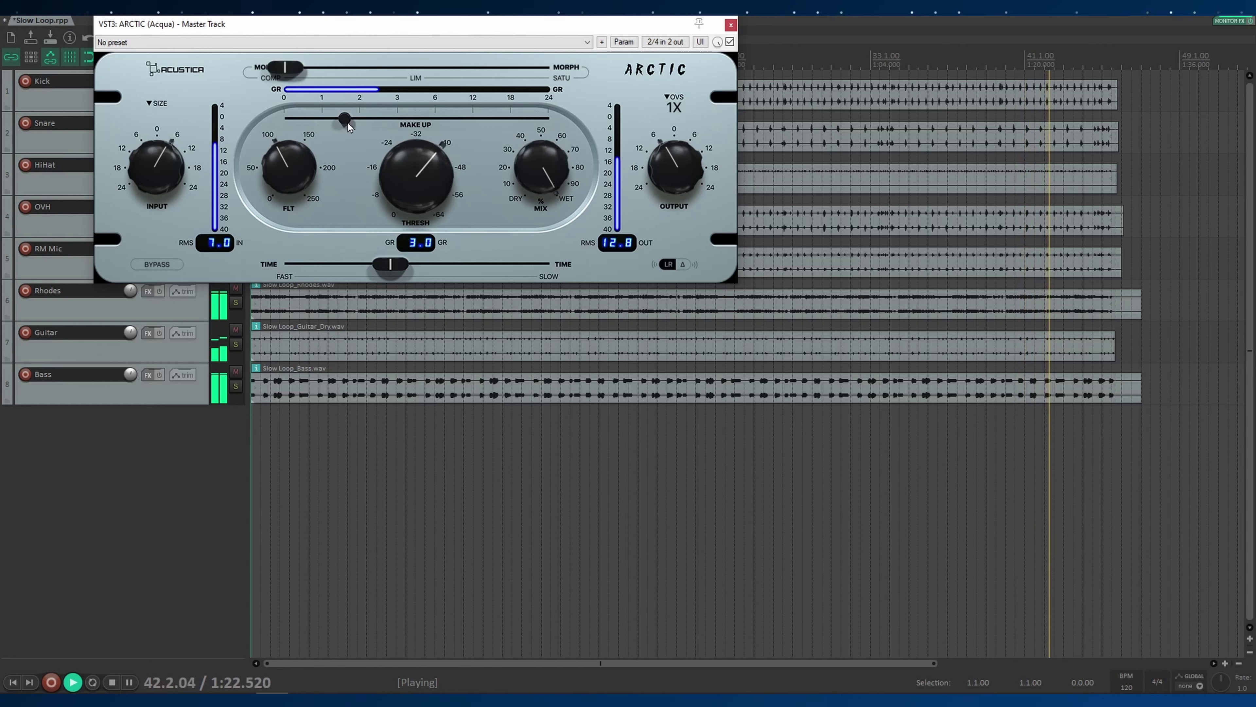
Compare the compressed and unprocessed mix using host and plug-in bypass, restarting playback from the beginning of the song.
click(730, 42)
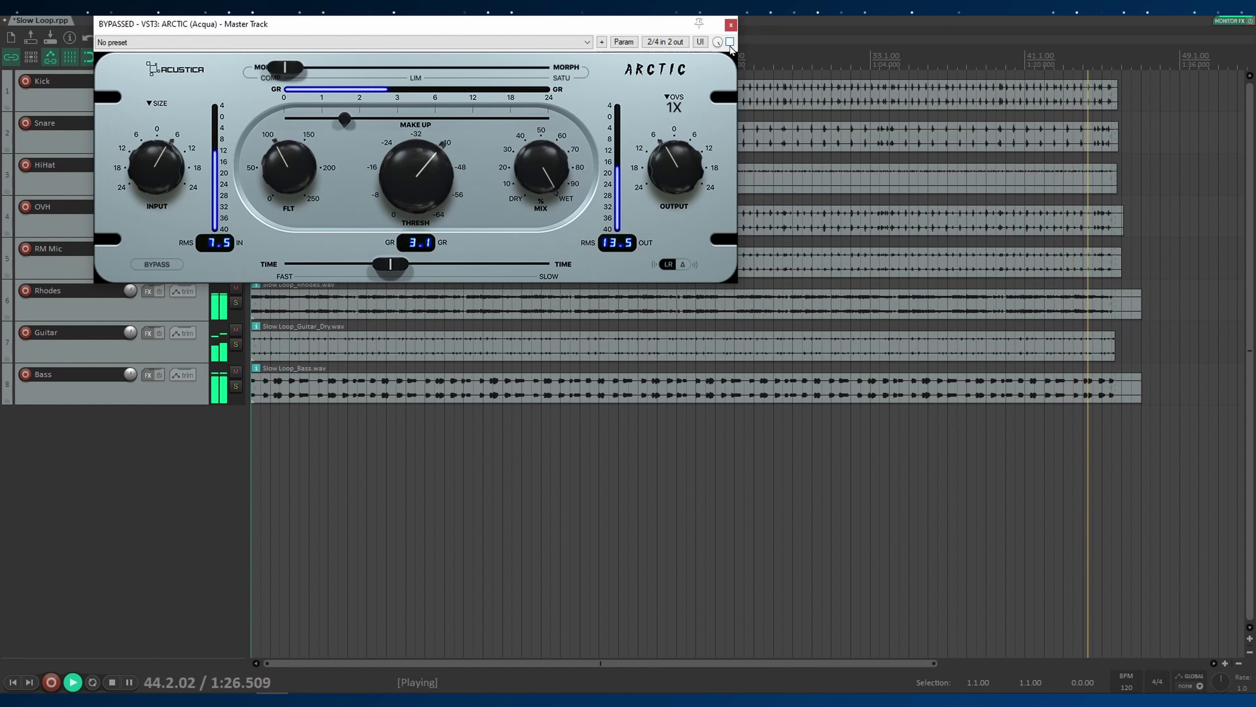
click(729, 42)
click(160, 264)
key(space)
key(space)
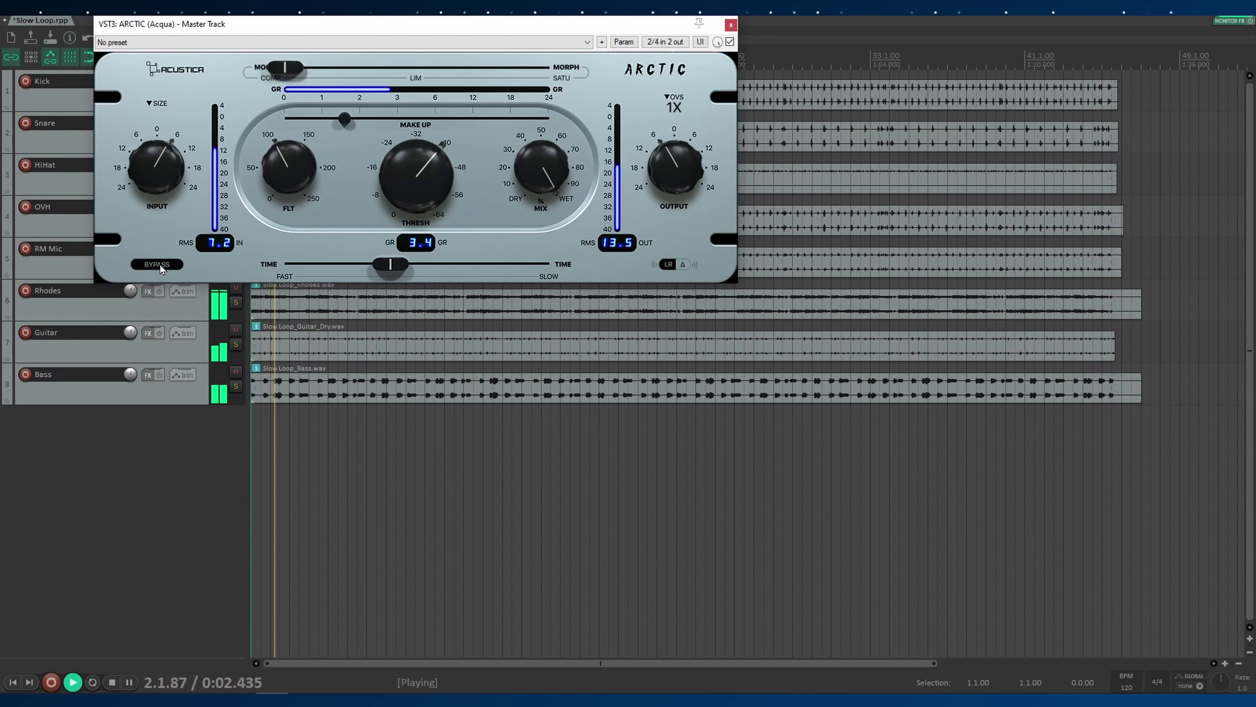
click(160, 264)
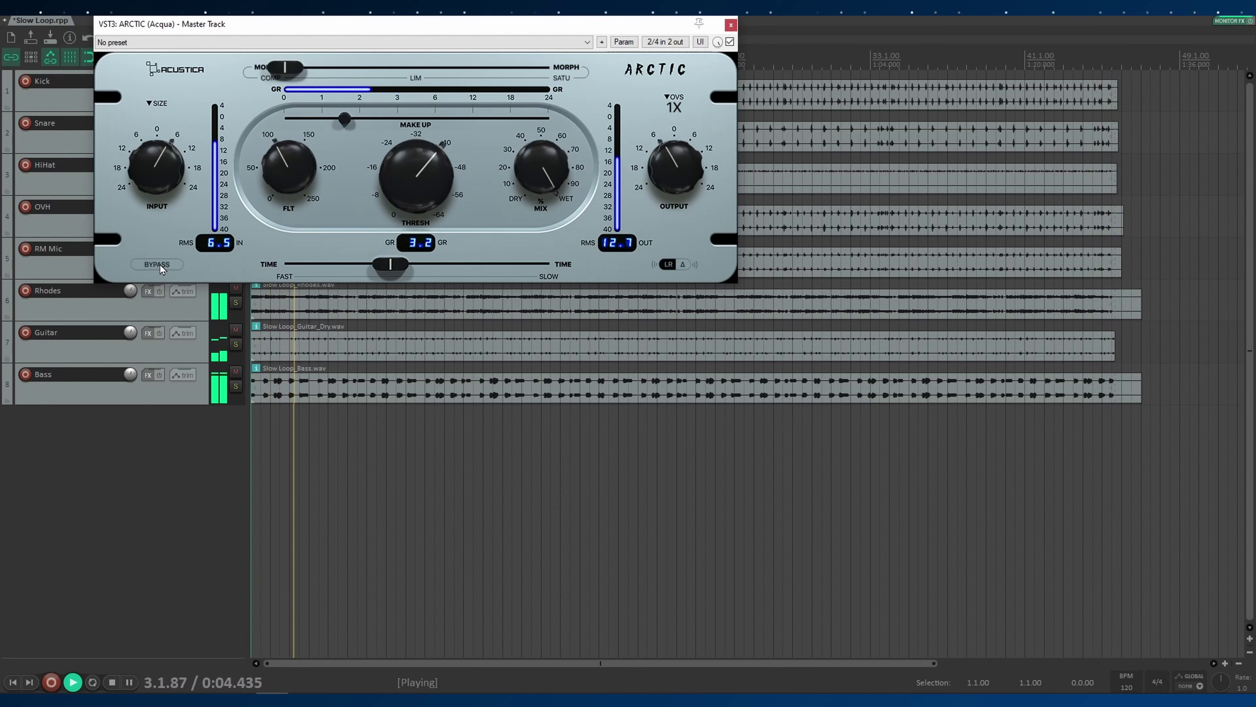
click(159, 265)
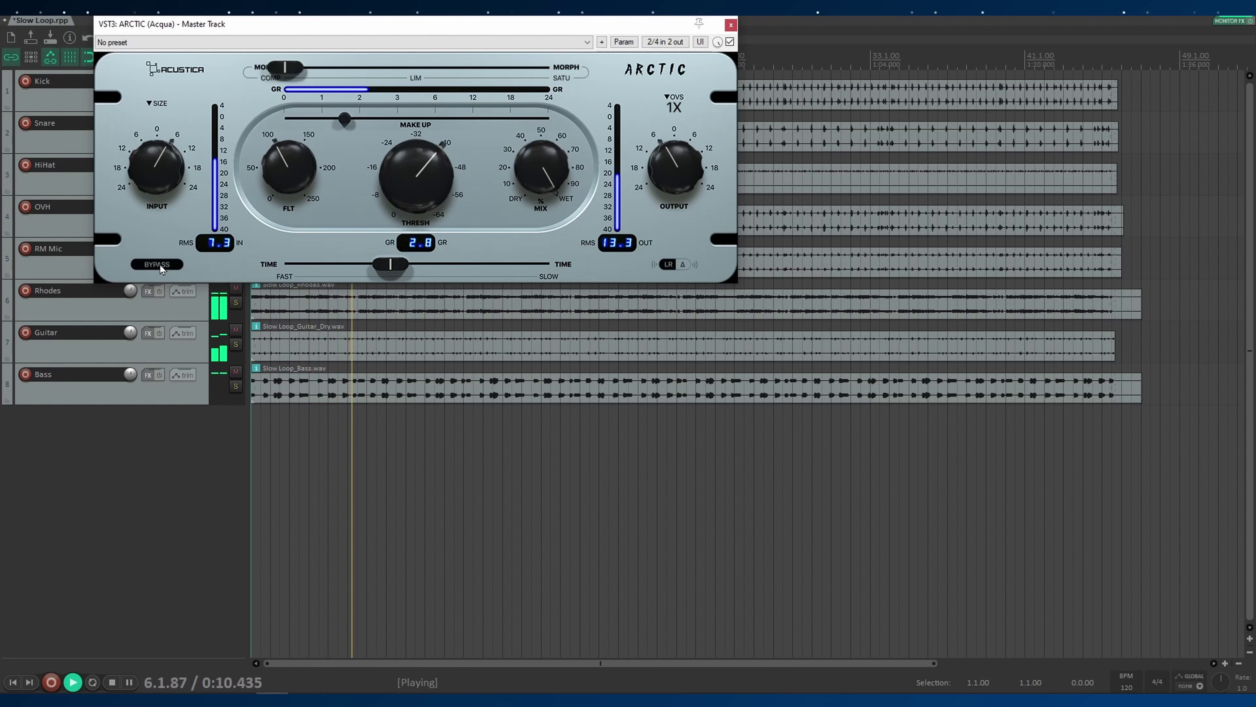
click(160, 264)
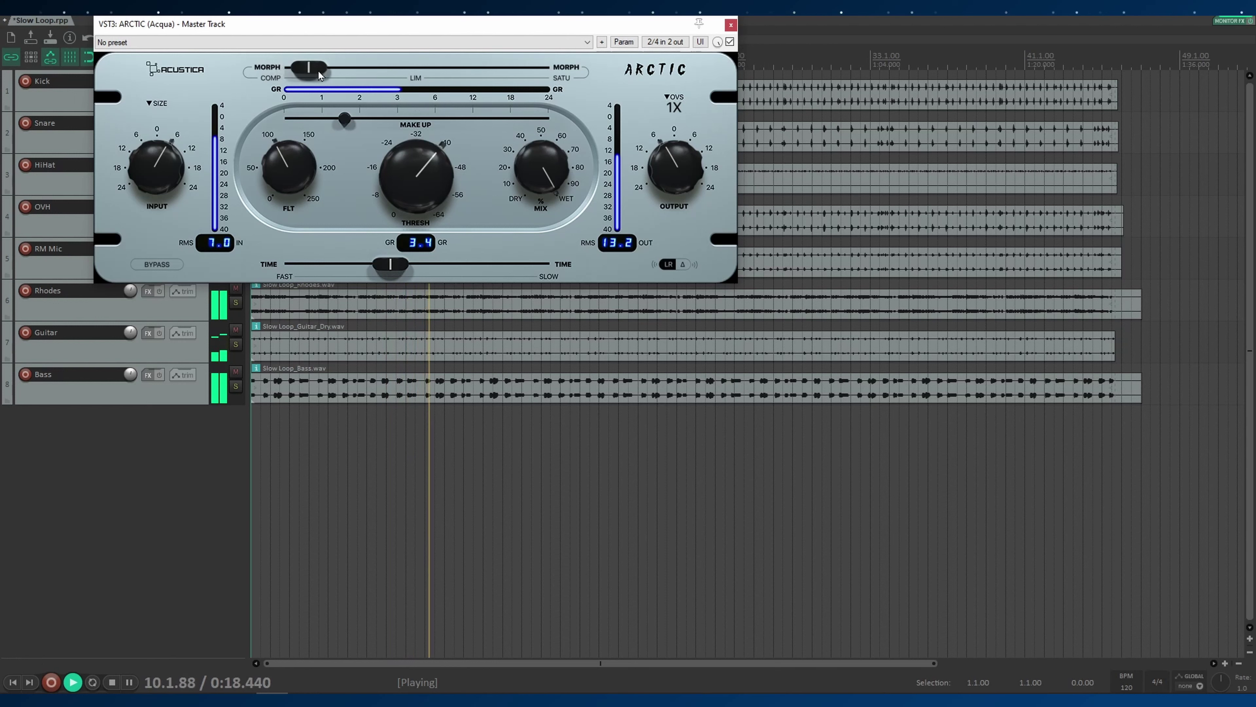
Morph ARCTIC from compression to limiting (LIM), with the threshold at about -28 and FLT at about 50.
drag(318, 72, 424, 75)
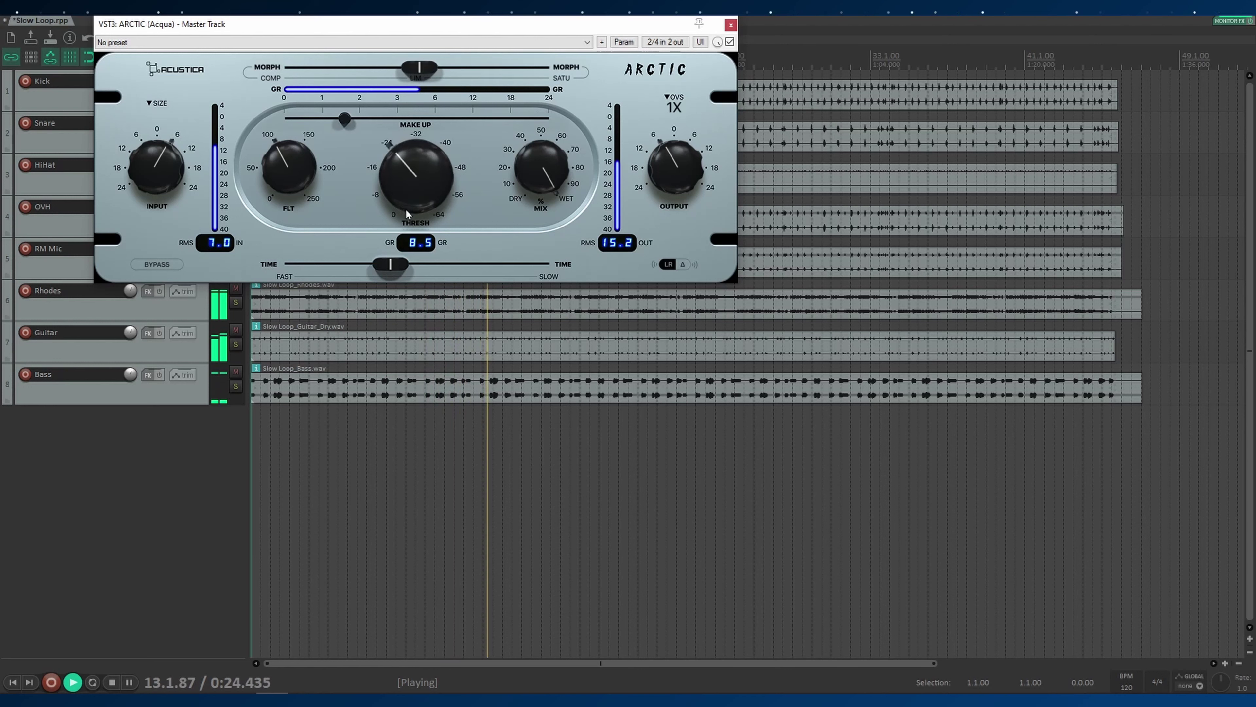
drag(407, 201, 406, 194)
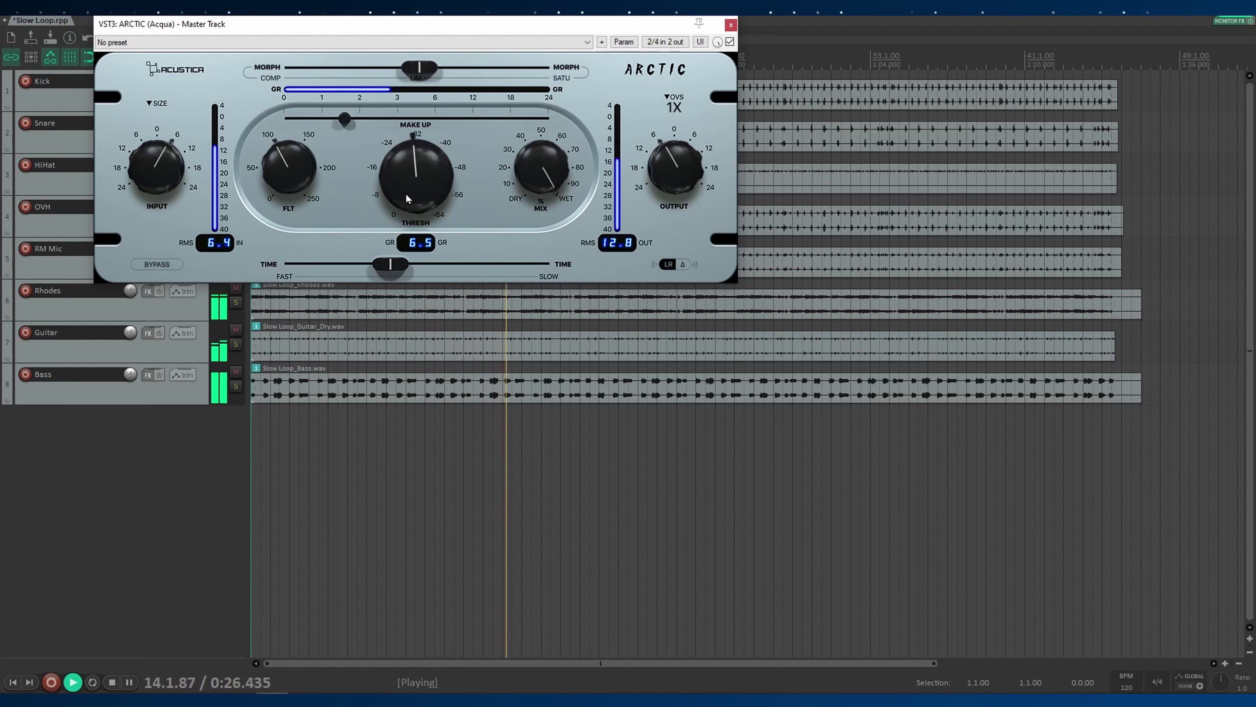
drag(289, 171, 291, 241)
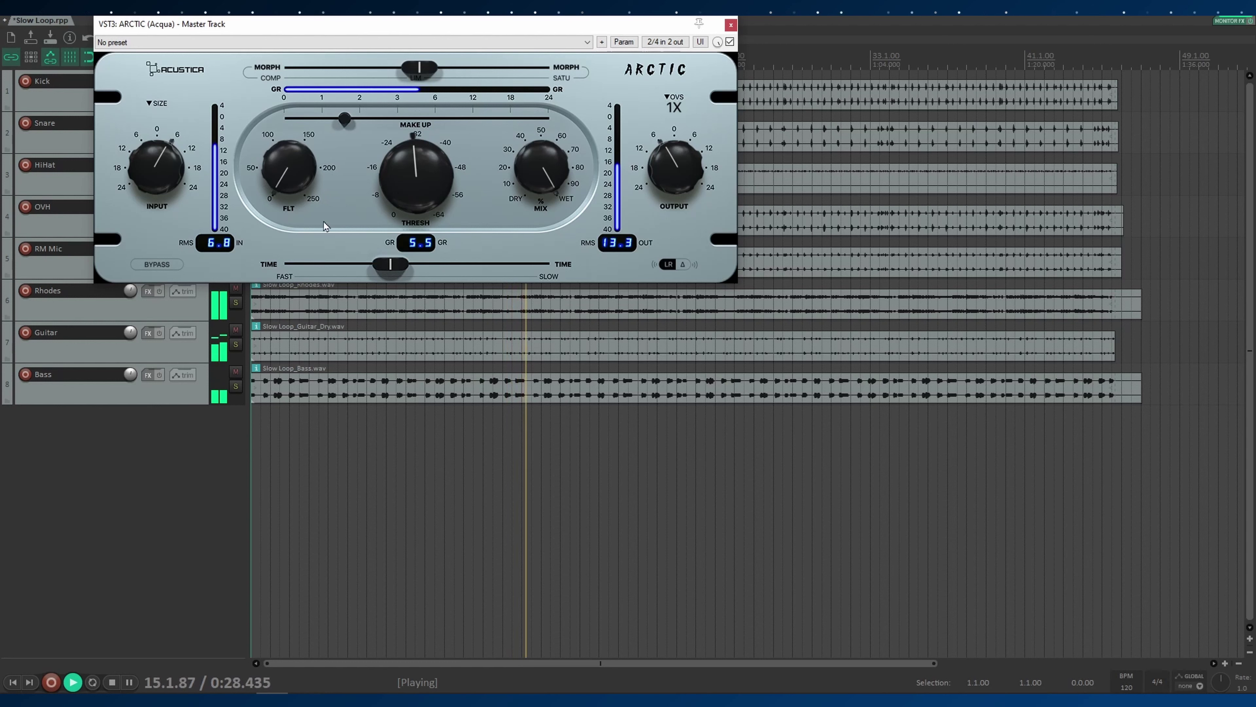
drag(399, 193, 400, 179)
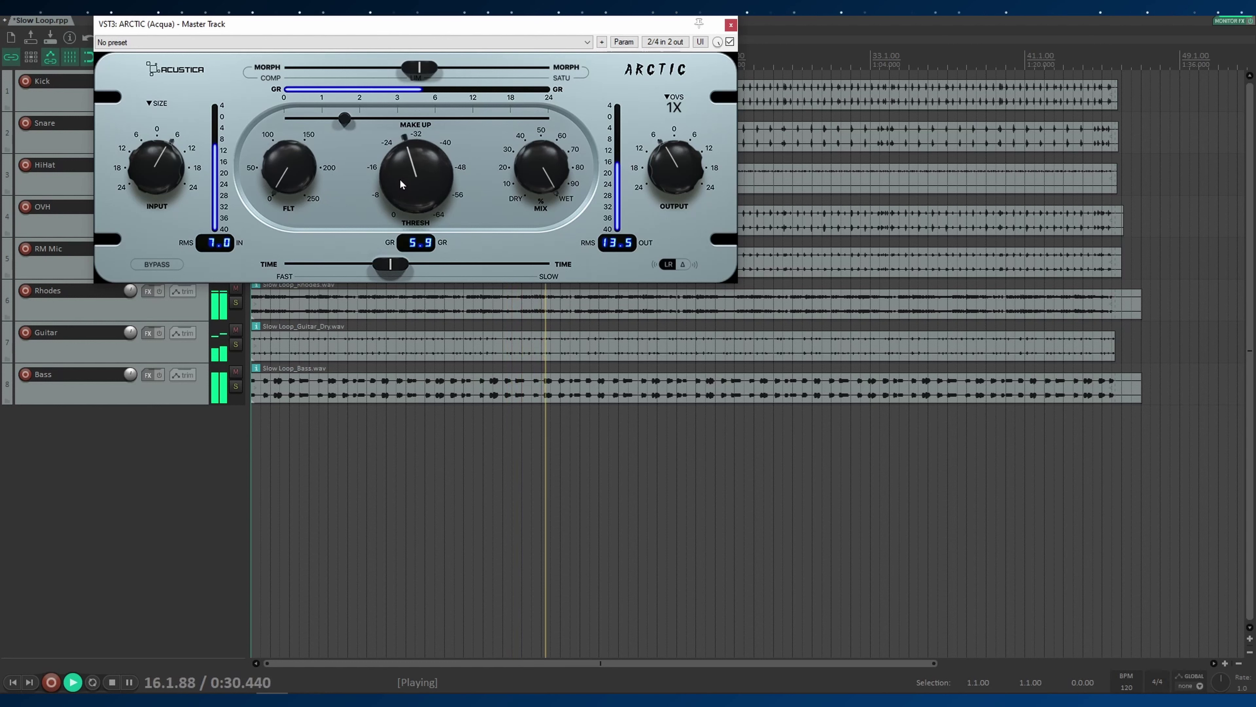
drag(317, 178, 294, 154)
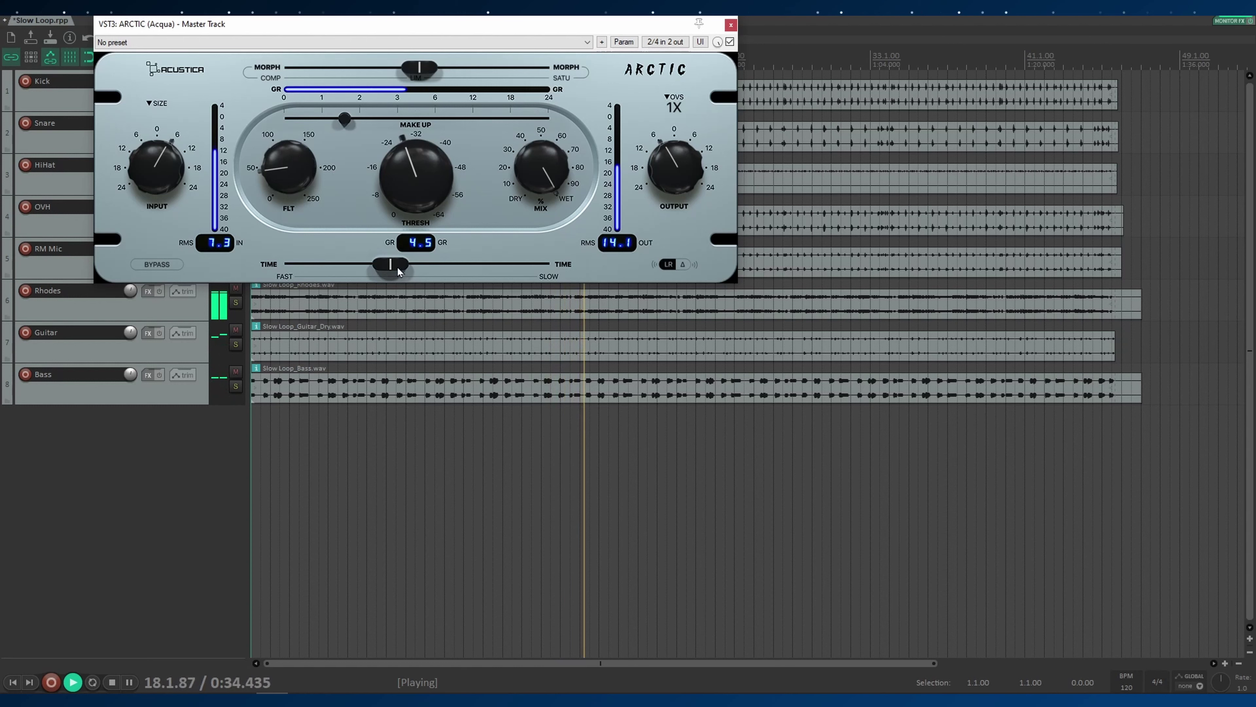
Set the limiter's Time close to Fast, Make Up slightly past the middle of its range, and the threshold to about -32.
drag(394, 266, 302, 268)
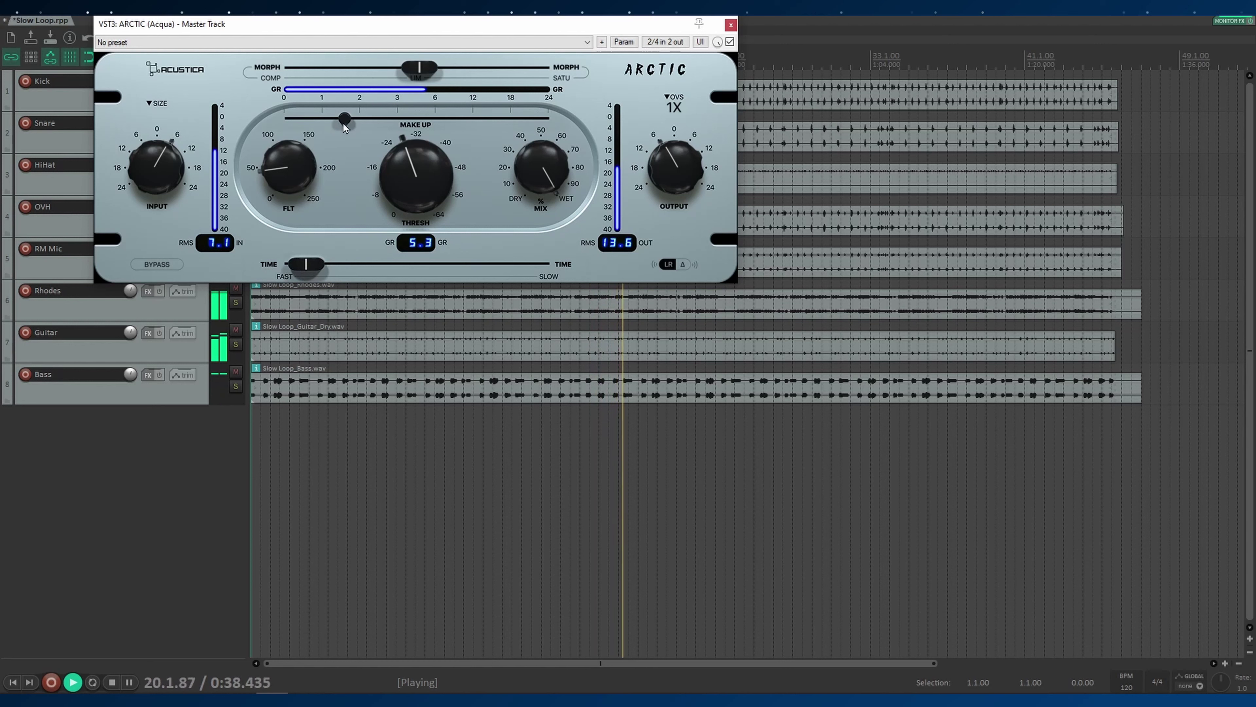
drag(344, 124, 435, 124)
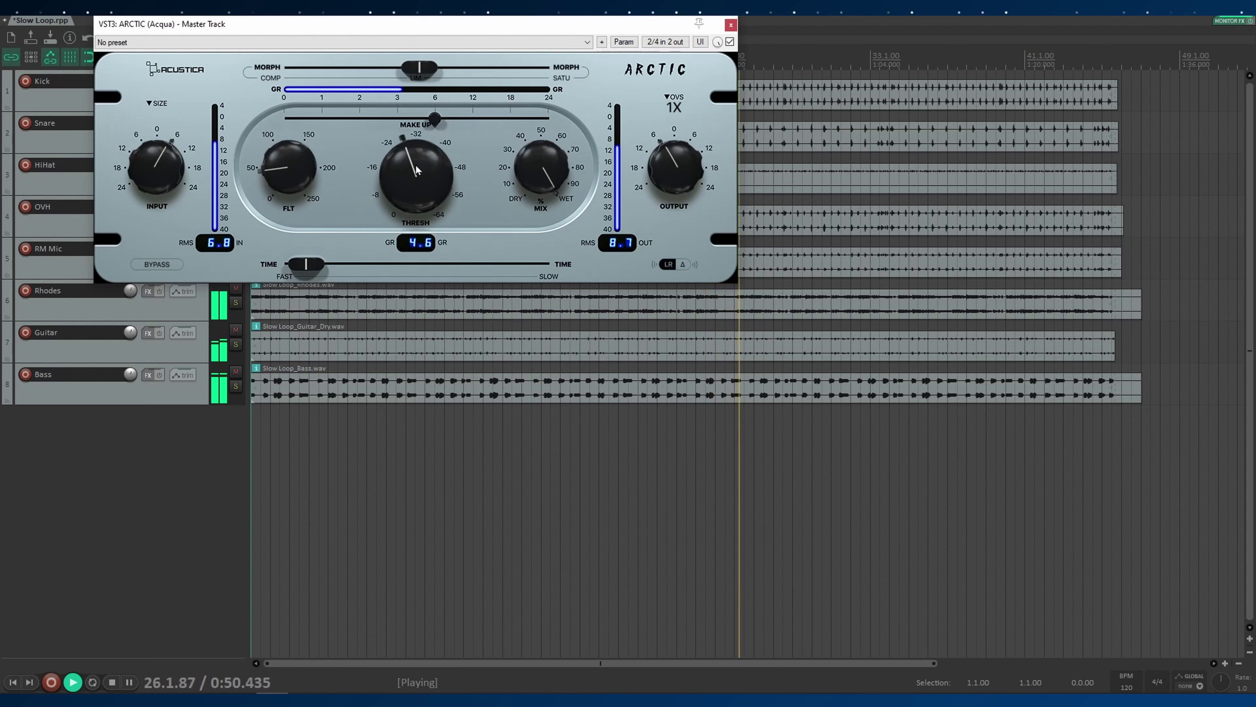
drag(415, 164, 424, 163)
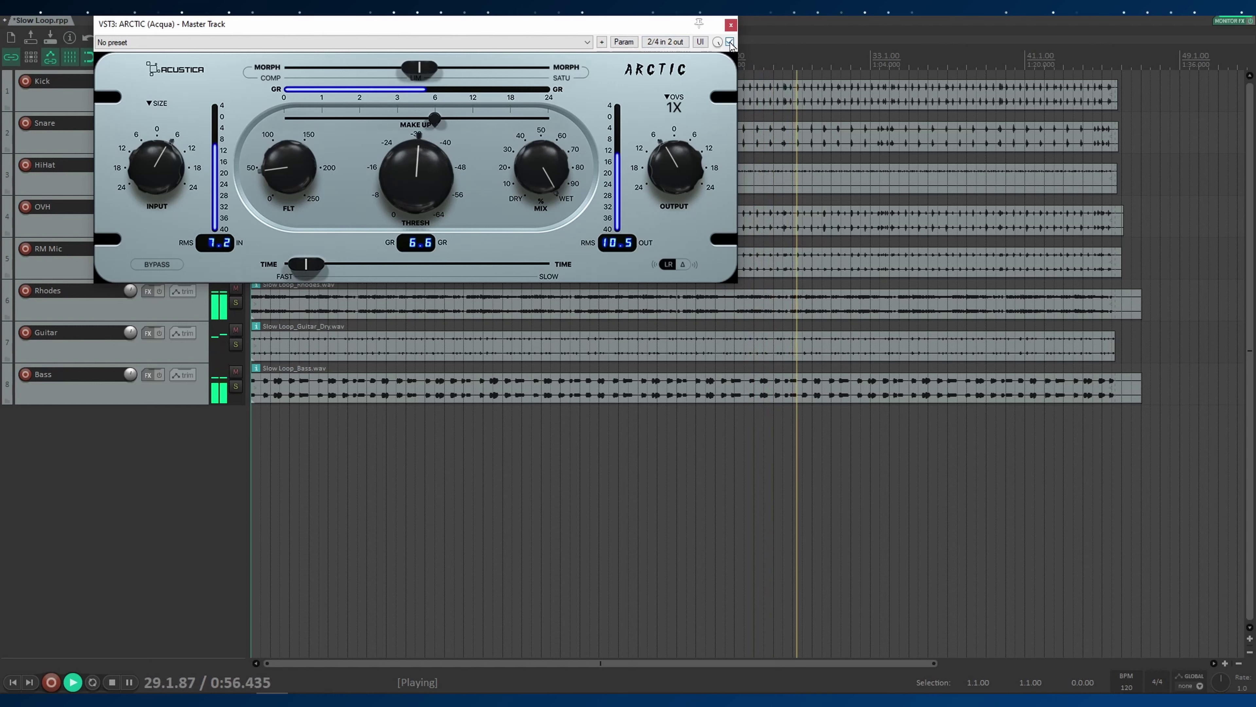
Toggle ARCTIC's own bypass to compare the limited mix with the unprocessed one.
click(165, 260)
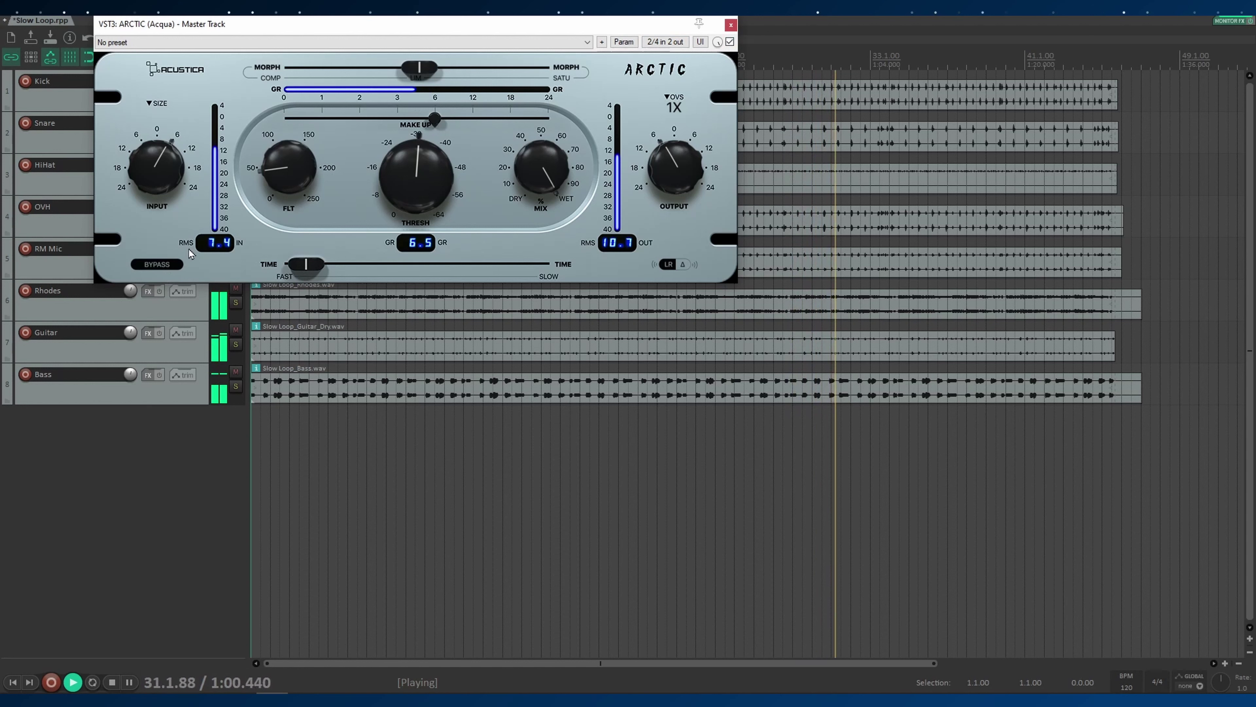
click(160, 266)
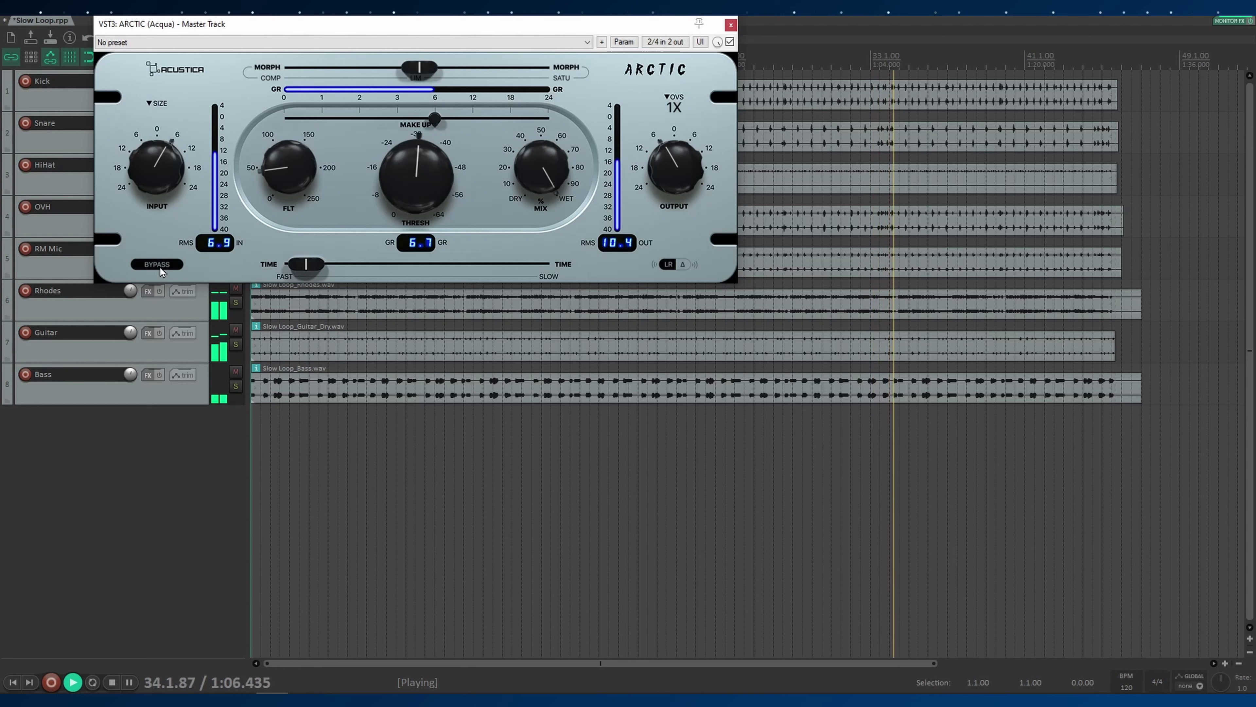
Set the limiter's Time close to Slow and Make Up to about a quarter of its range, with threshold about -24 and FLT about 100.
drag(314, 263, 516, 270)
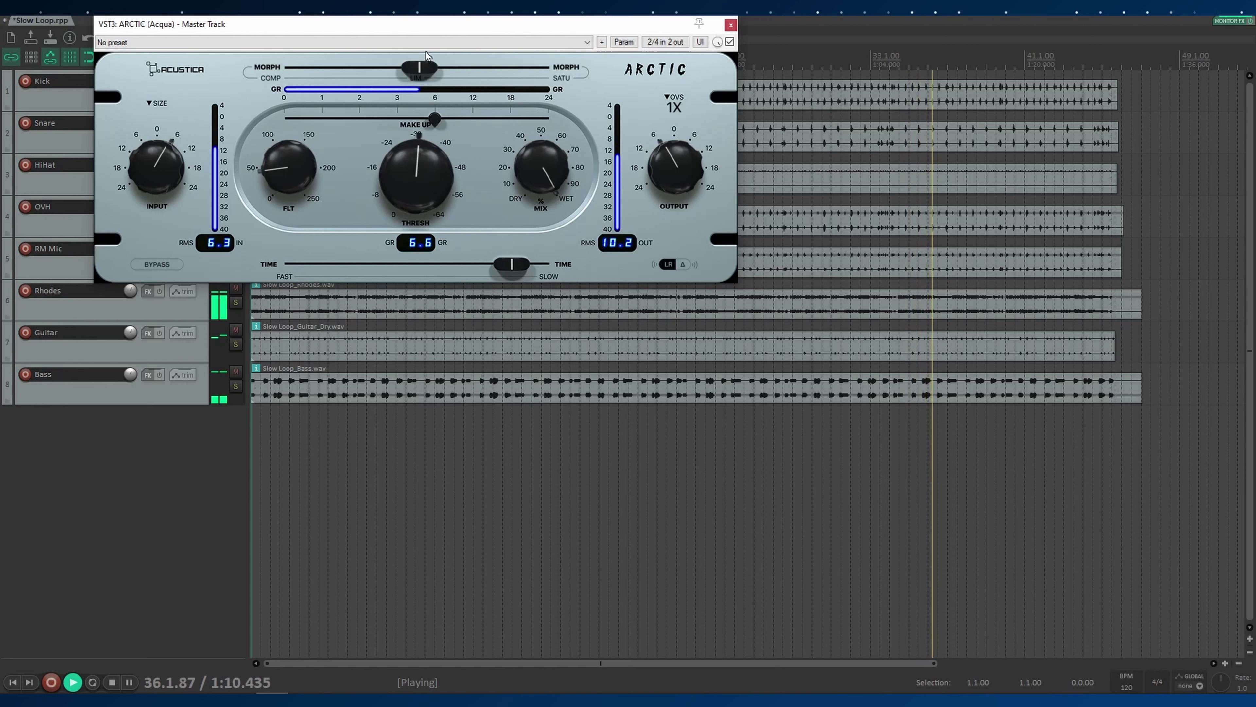
drag(433, 119, 407, 184)
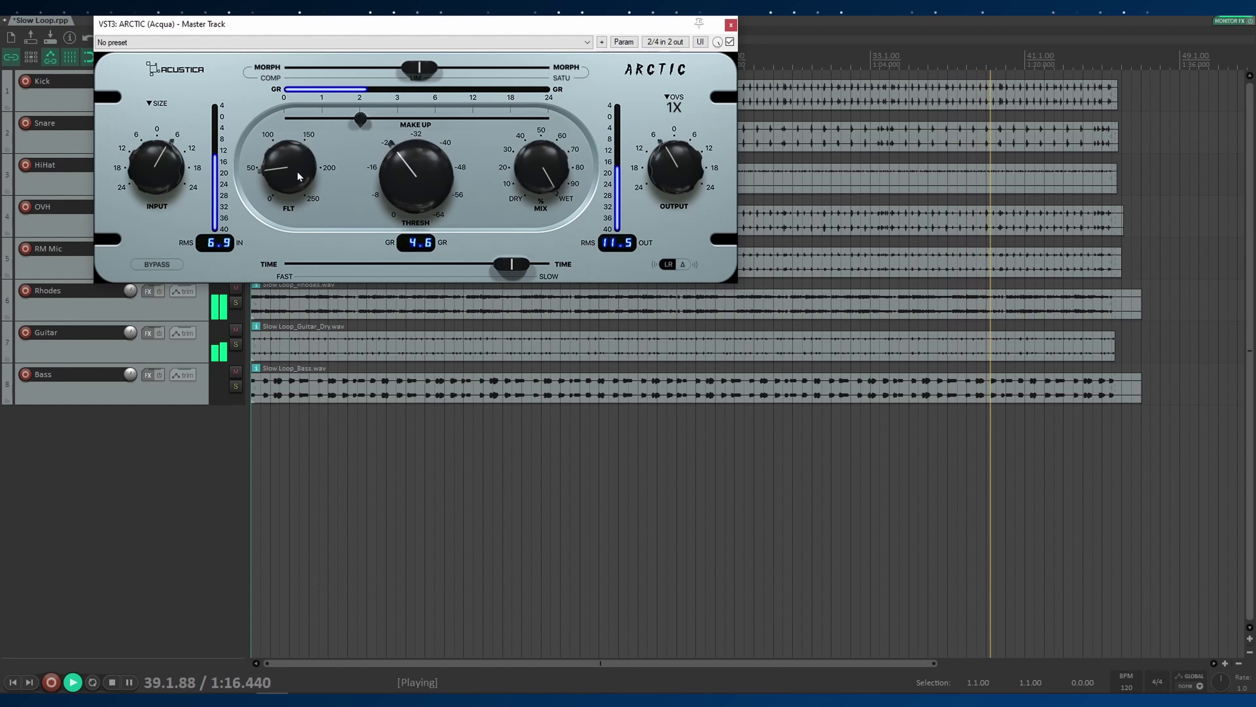
drag(294, 168, 286, 141)
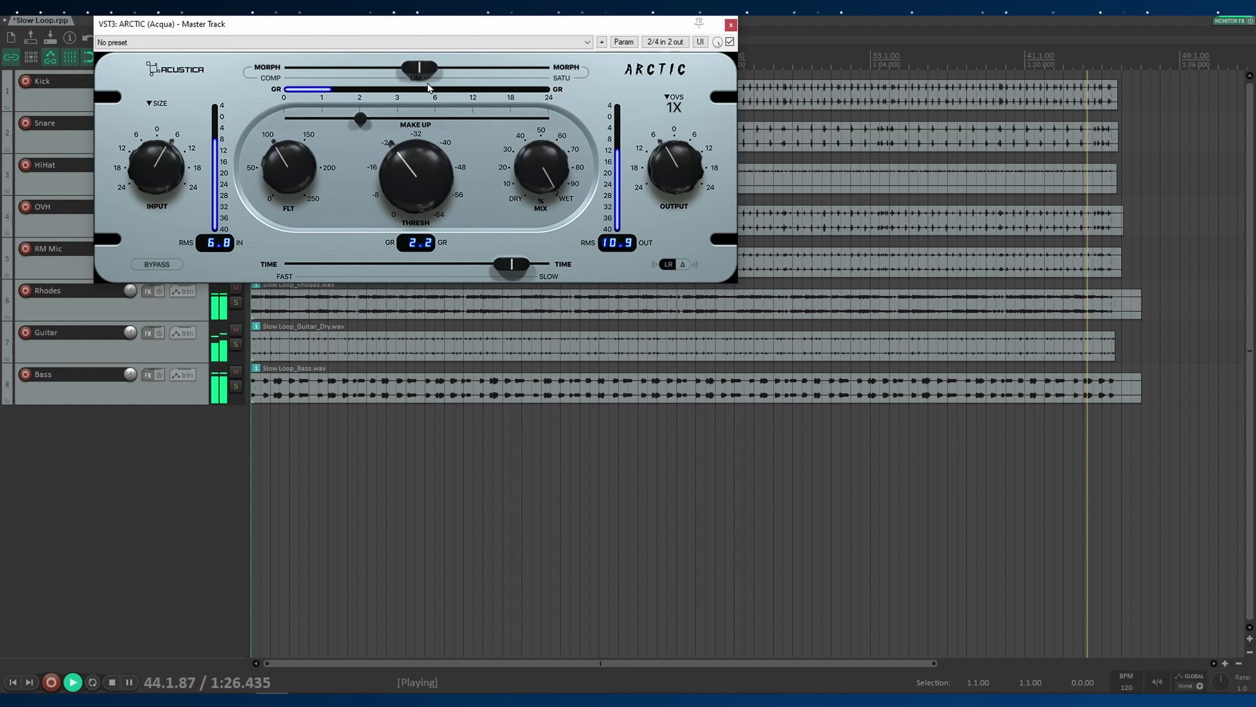
Morph ARCTIC to saturation (SATU), with the threshold at about -29 and FLT back at about 100 after trying 150.
drag(413, 70, 475, 81)
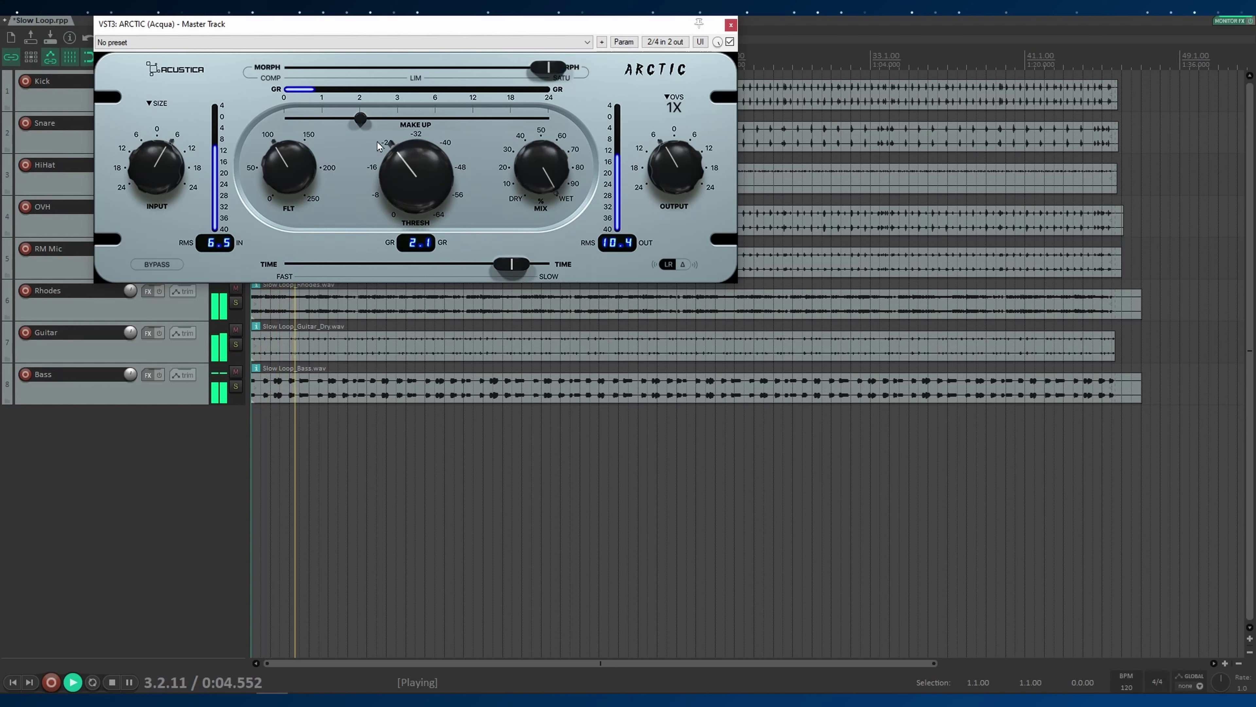
drag(405, 159, 444, 131)
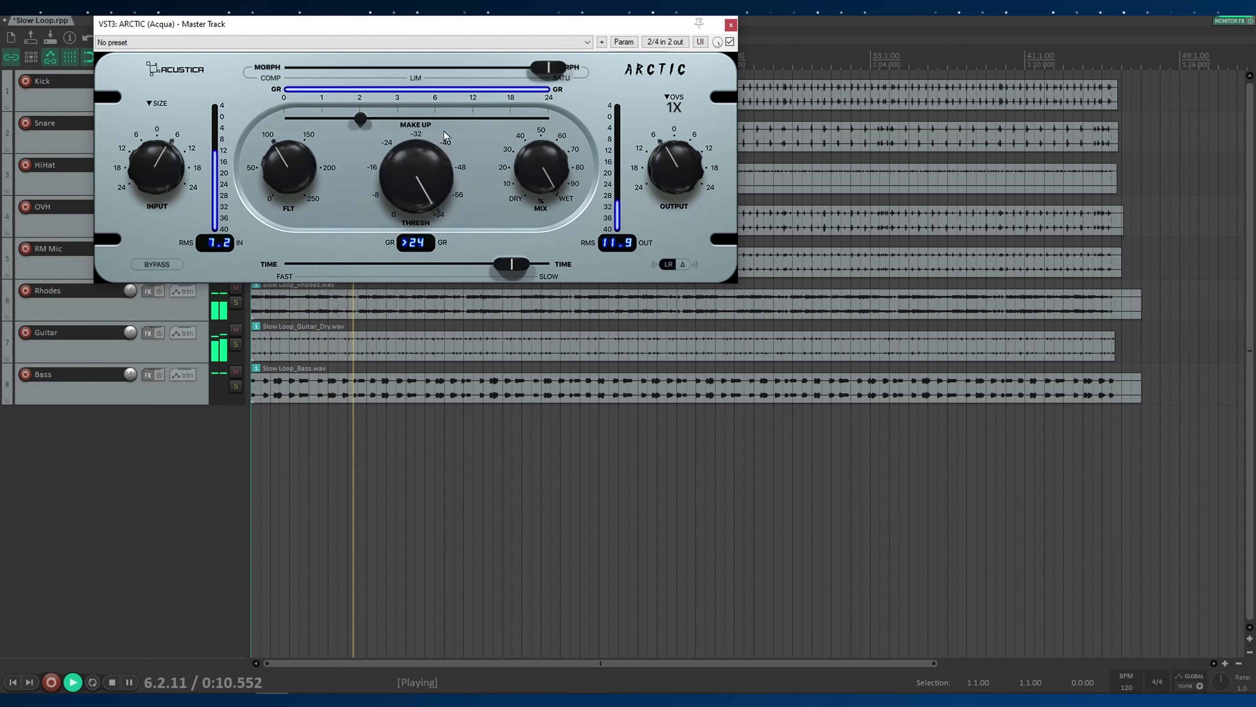
drag(424, 176, 423, 253)
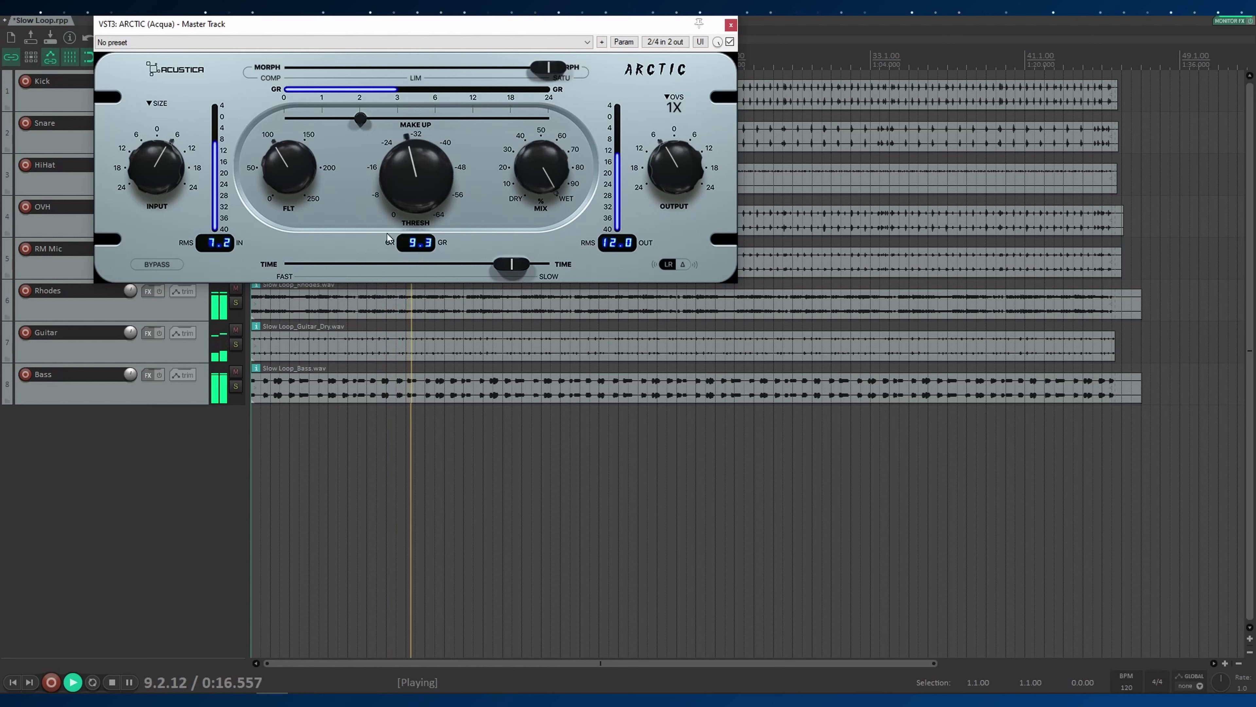
drag(280, 162, 286, 136)
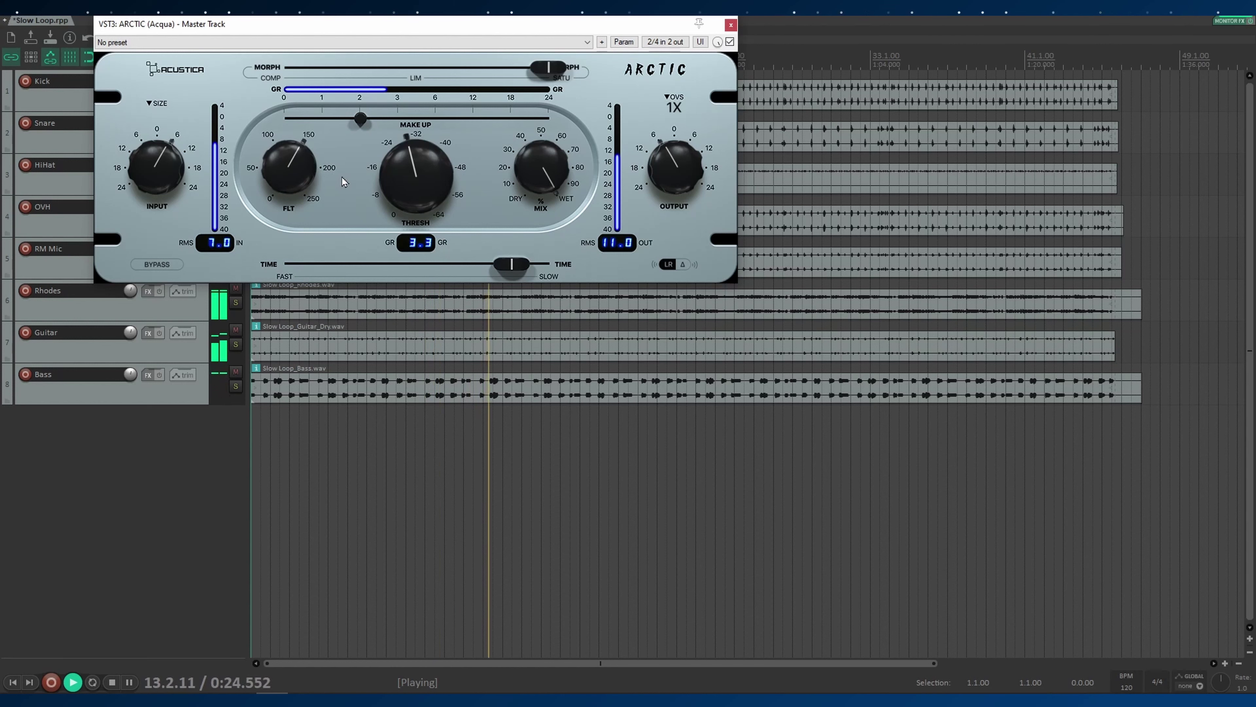
drag(284, 158, 287, 187)
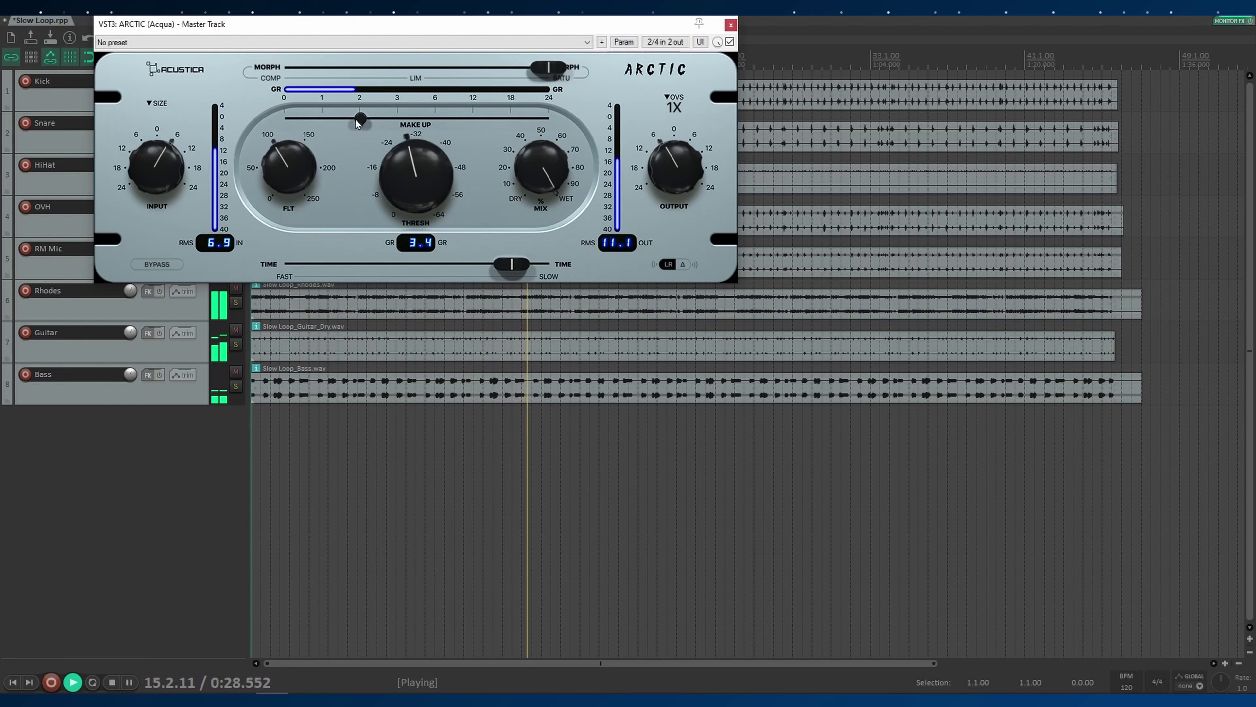
Lower the Input gain to slightly below 6 and set Make Up to just over a quarter of its range.
drag(359, 123, 340, 121)
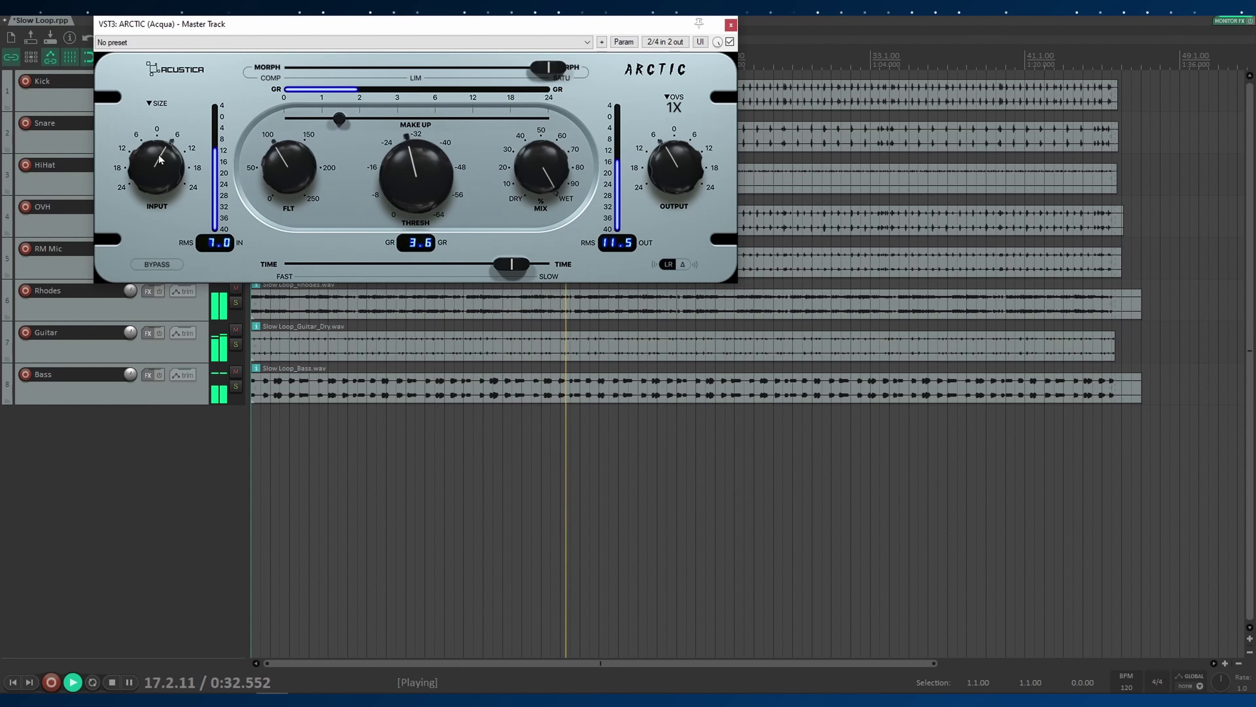
drag(160, 158, 159, 168)
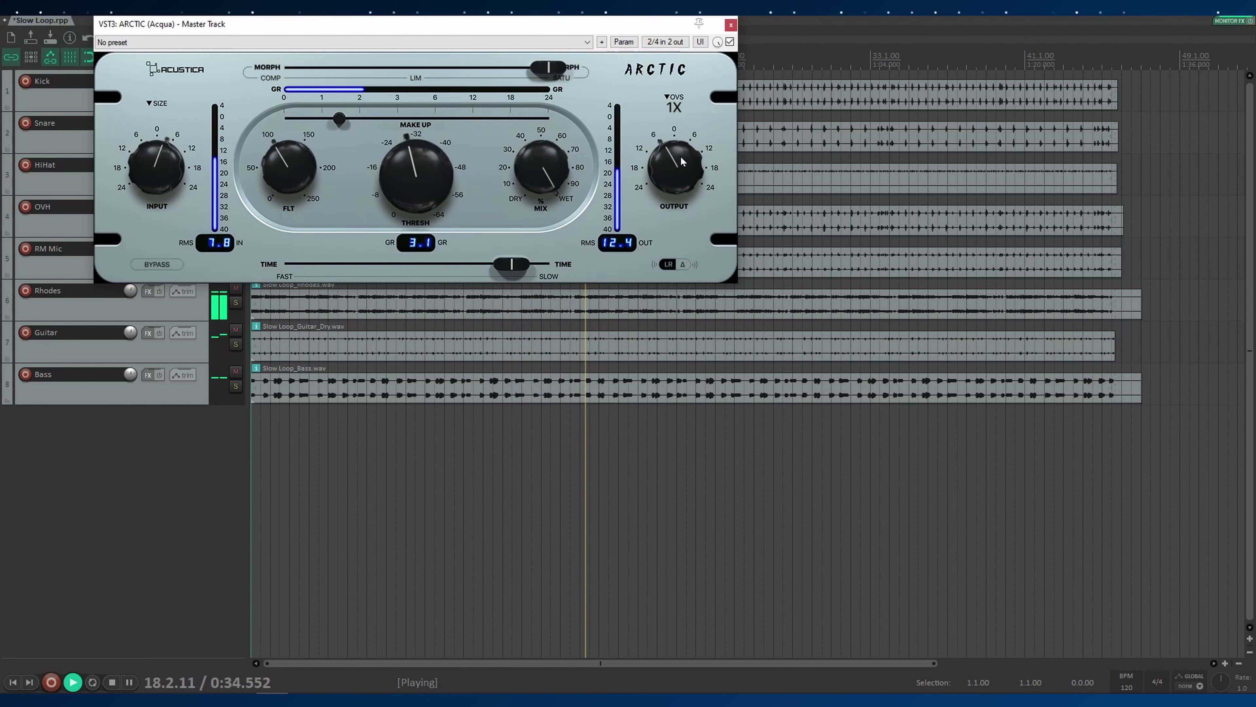
drag(341, 120, 357, 120)
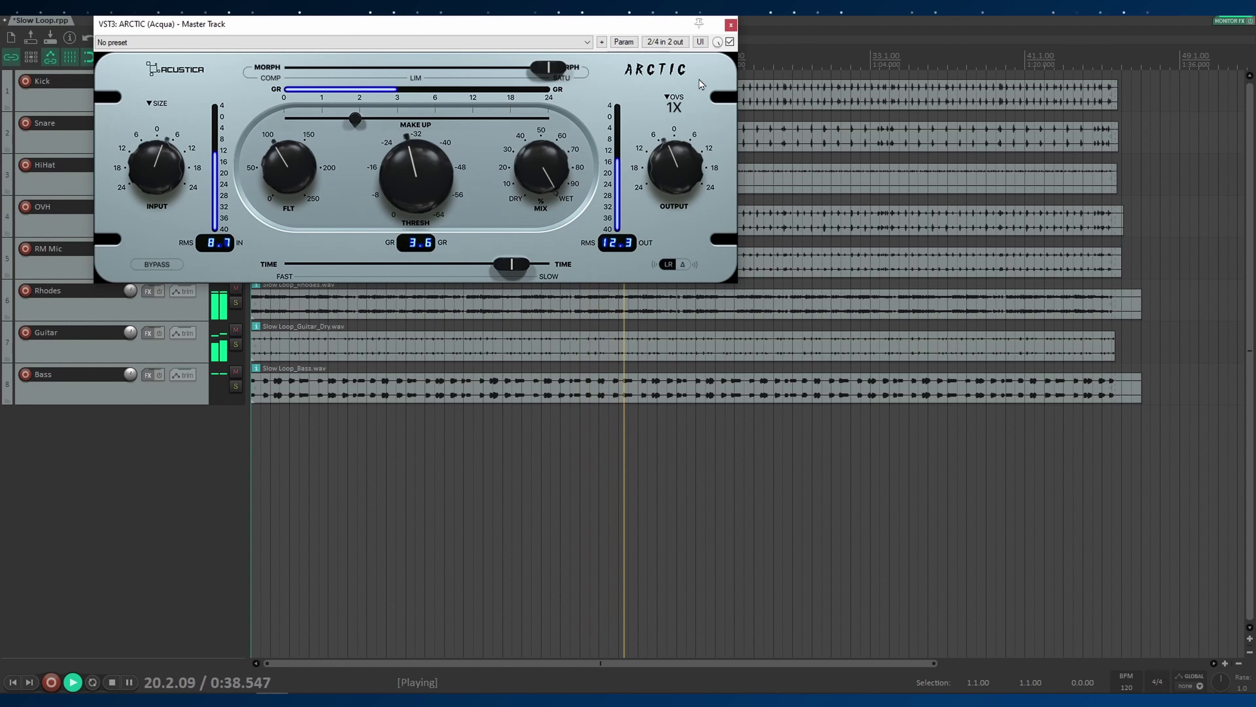
Compare the saturated mix with the unprocessed one by bypassing ARCTIC in the host and re-enabling it.
click(730, 42)
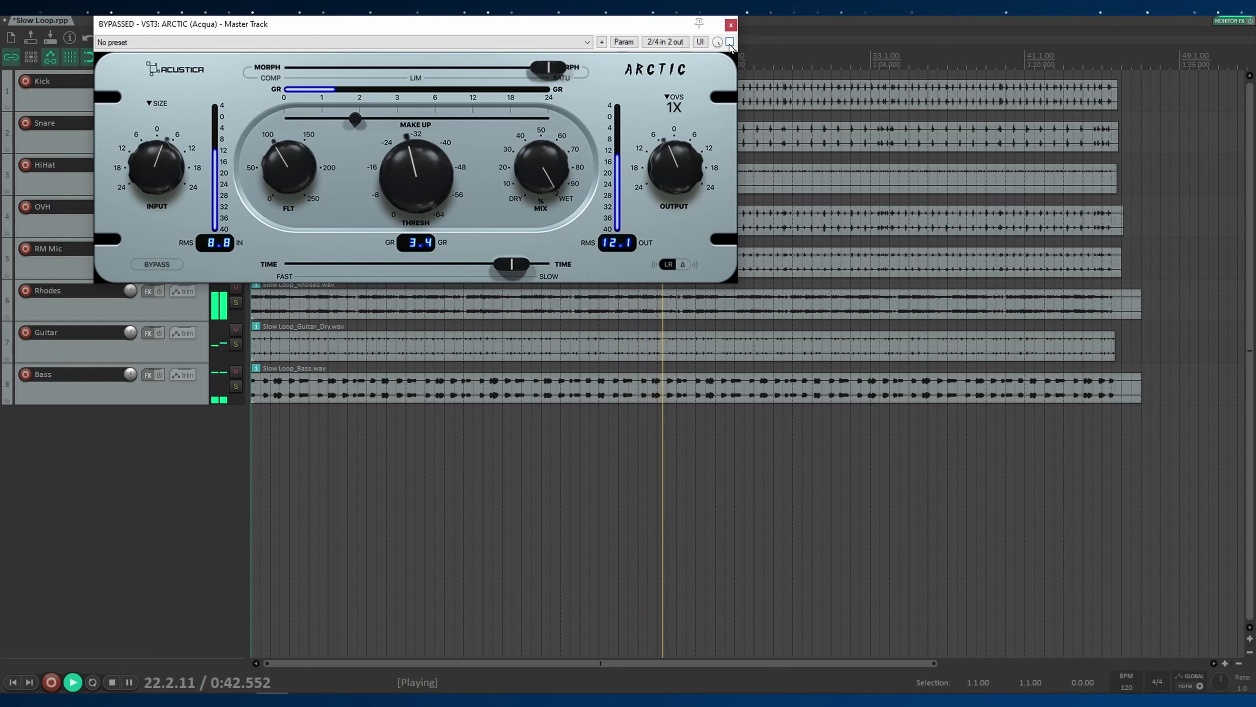
click(730, 43)
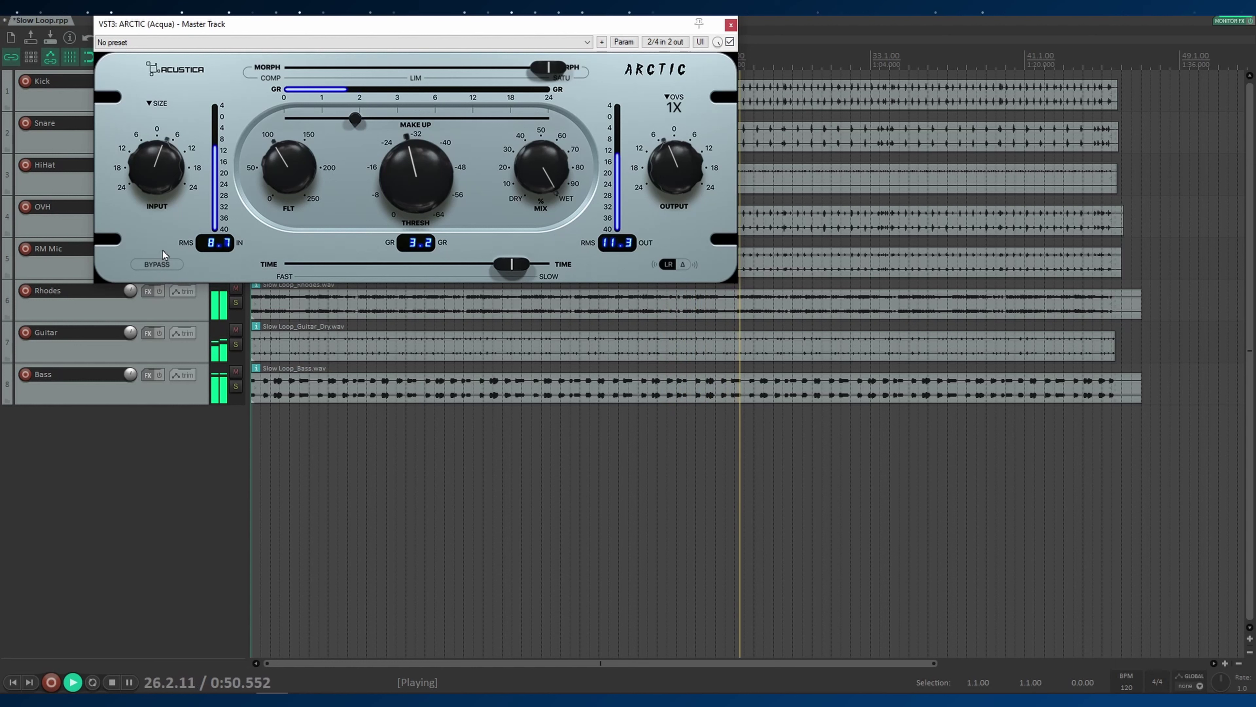
Set the threshold to about -22 and shift Time slightly to the fast side of the middle.
drag(418, 155, 413, 177)
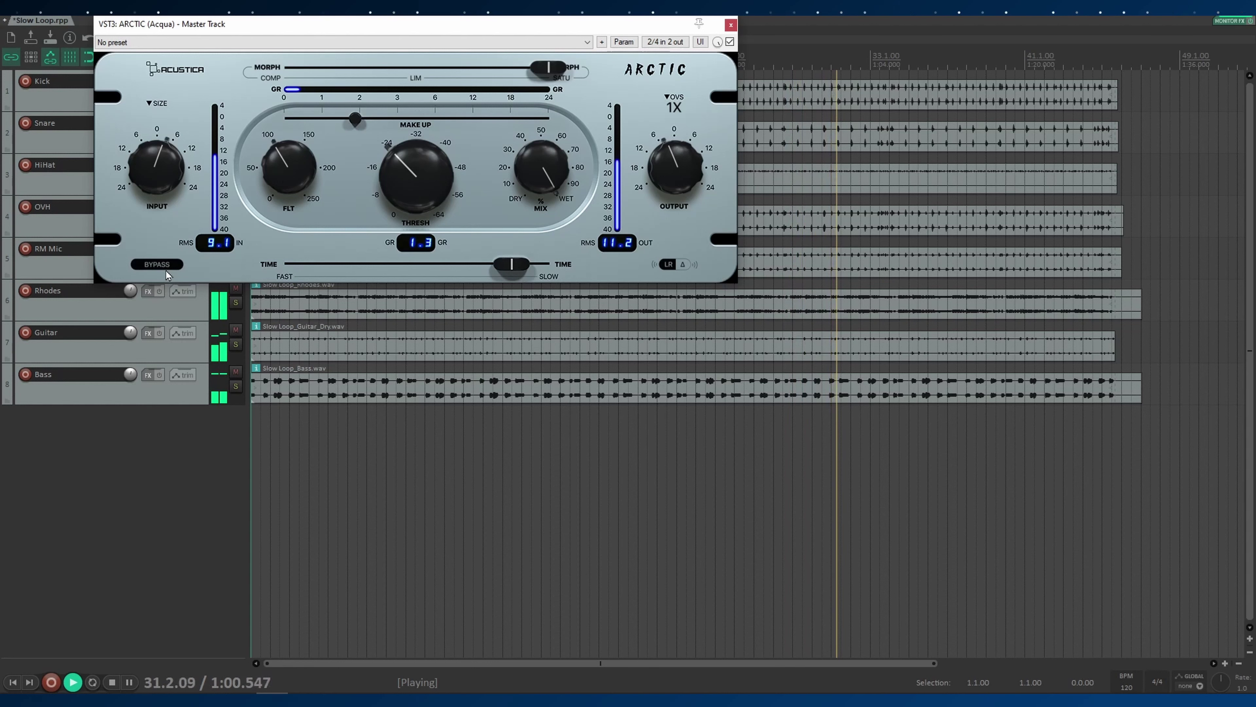
drag(511, 267, 378, 277)
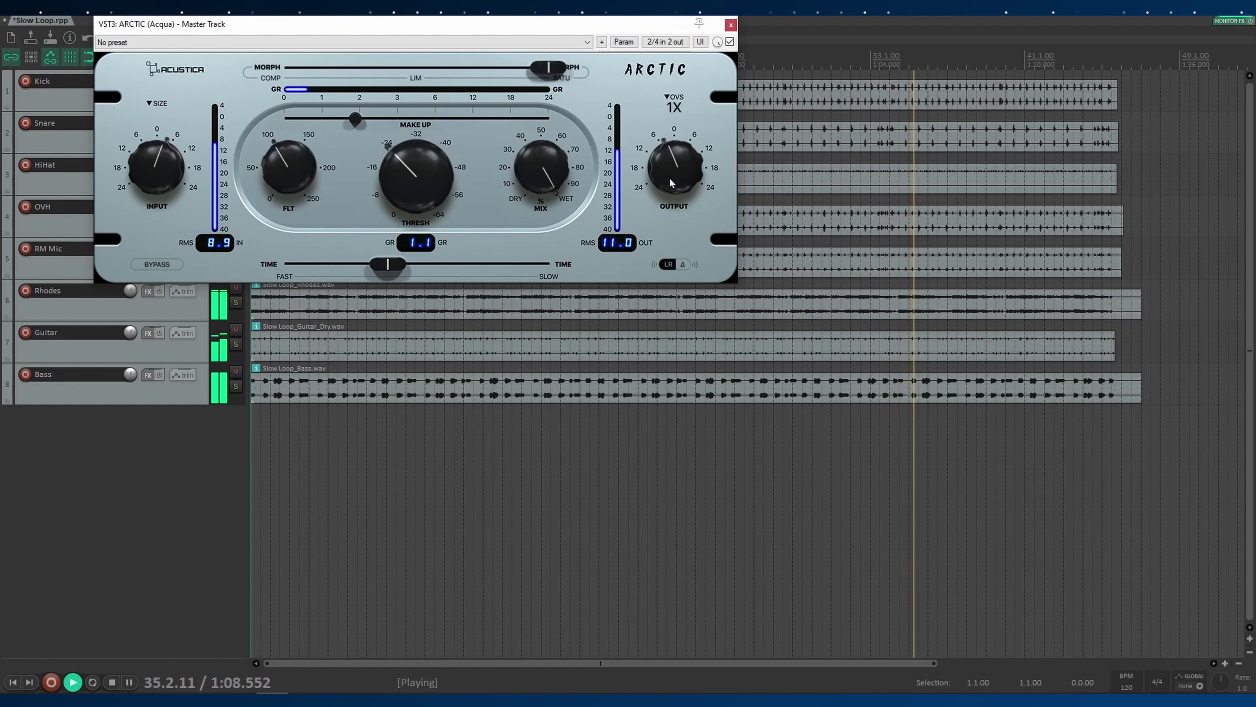
Drive the saturation harder by raising Input to about 12 with matching Output attenuation, and set the threshold to about -19.
drag(674, 166, 673, 173)
drag(166, 155, 166, 146)
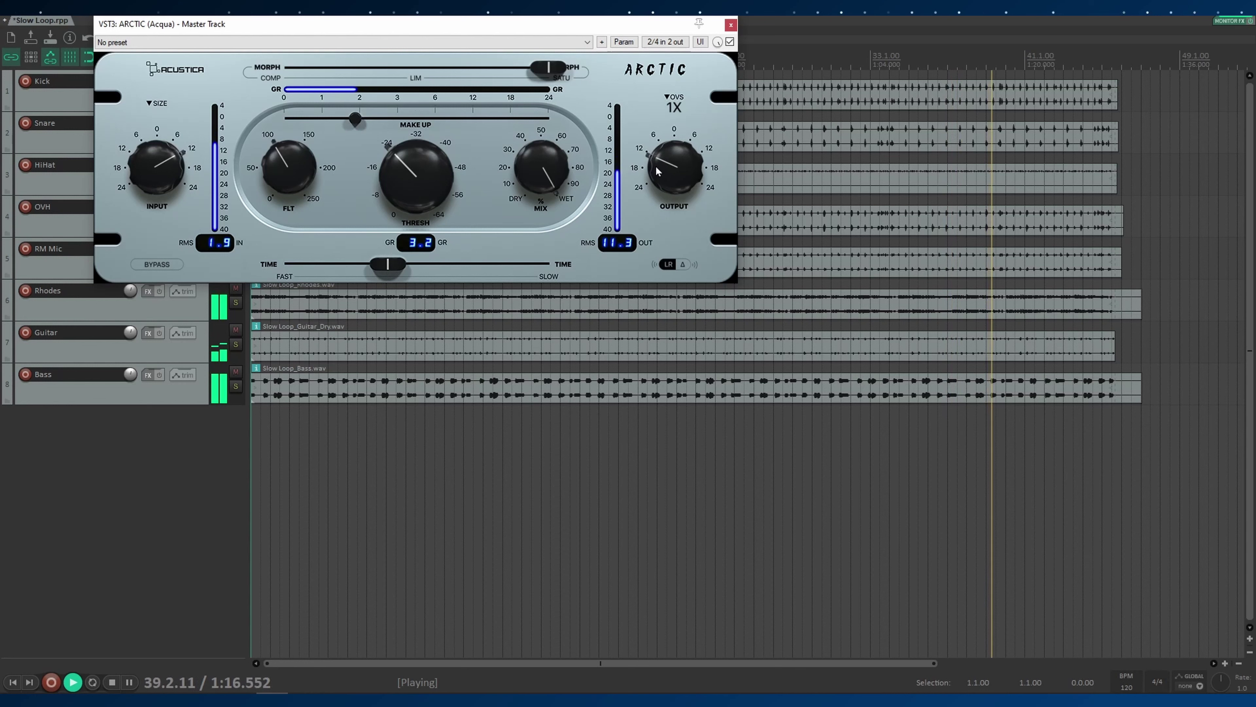
mouse_move(394, 178)
mouse_down()
mouse_move(395, 191)
mouse_move(404, 160)
mouse_move(403, 193)
mouse_up()
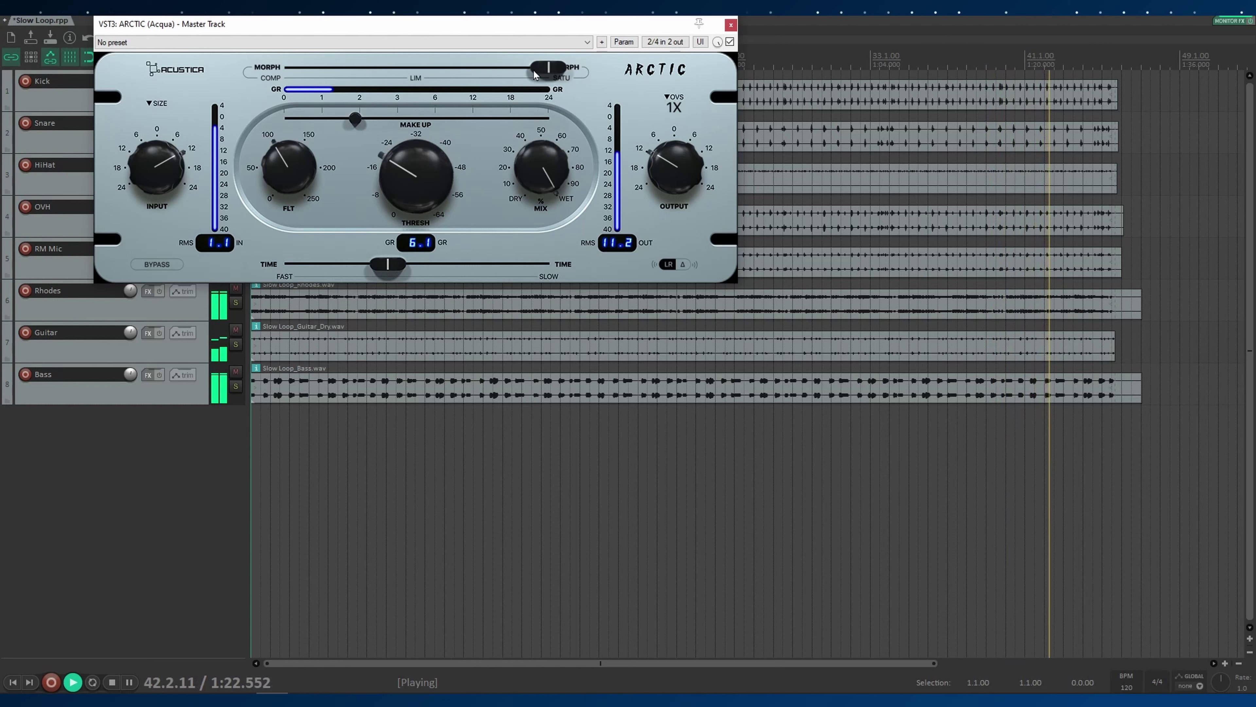
Morph ARCTIC fully back to compression (COMP) and set the threshold to about -40.
drag(533, 70, 405, 79)
drag(438, 191, 428, 154)
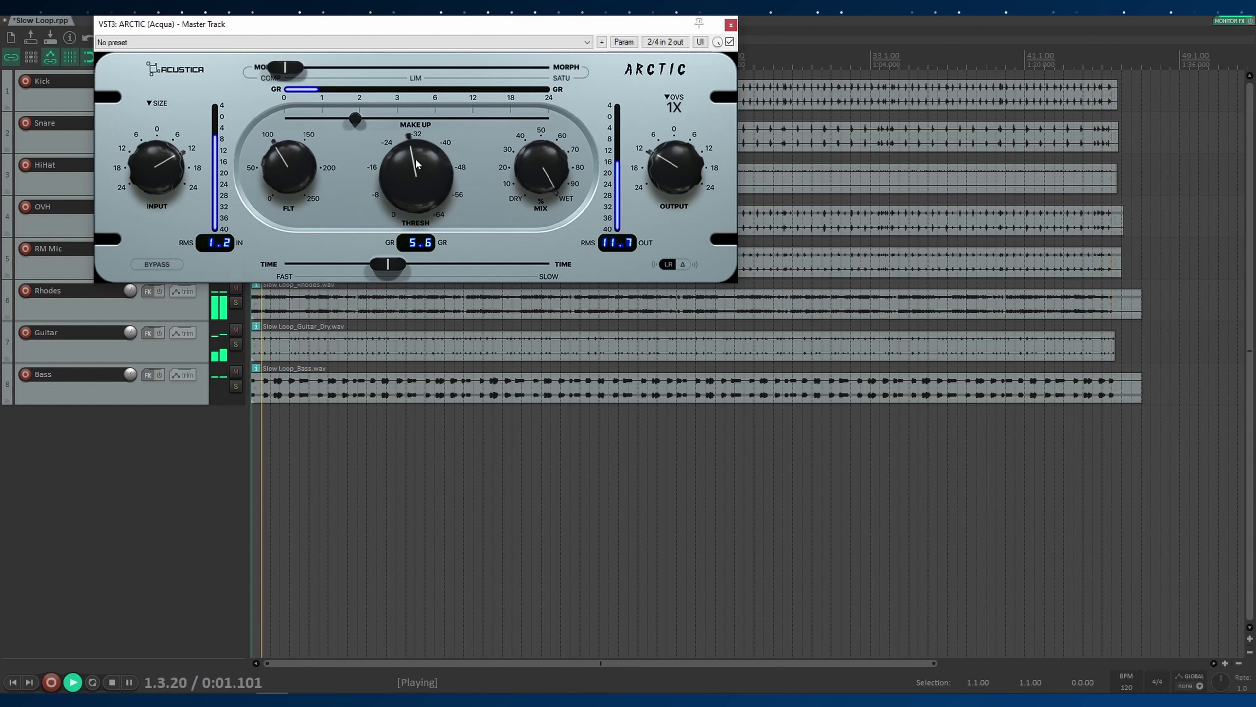
drag(415, 158, 423, 144)
Compare the driven compressor setting with the unprocessed mix by switching the host bypass on and off.
click(730, 42)
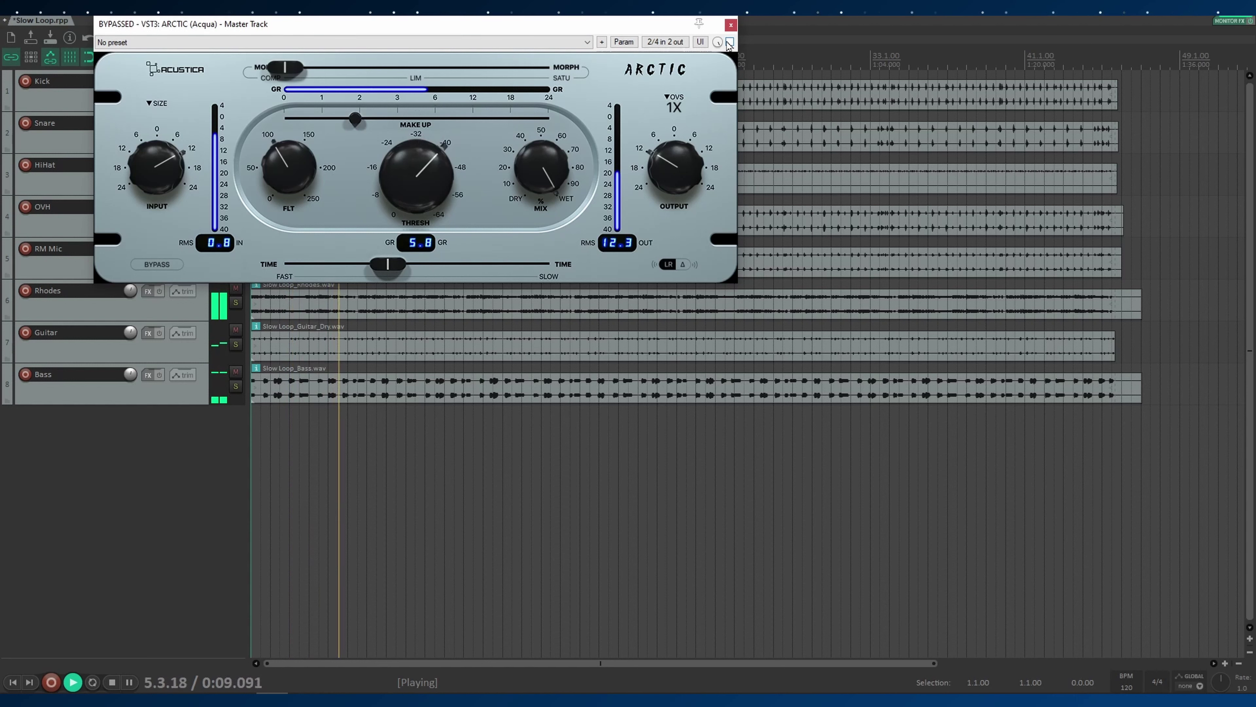
click(730, 42)
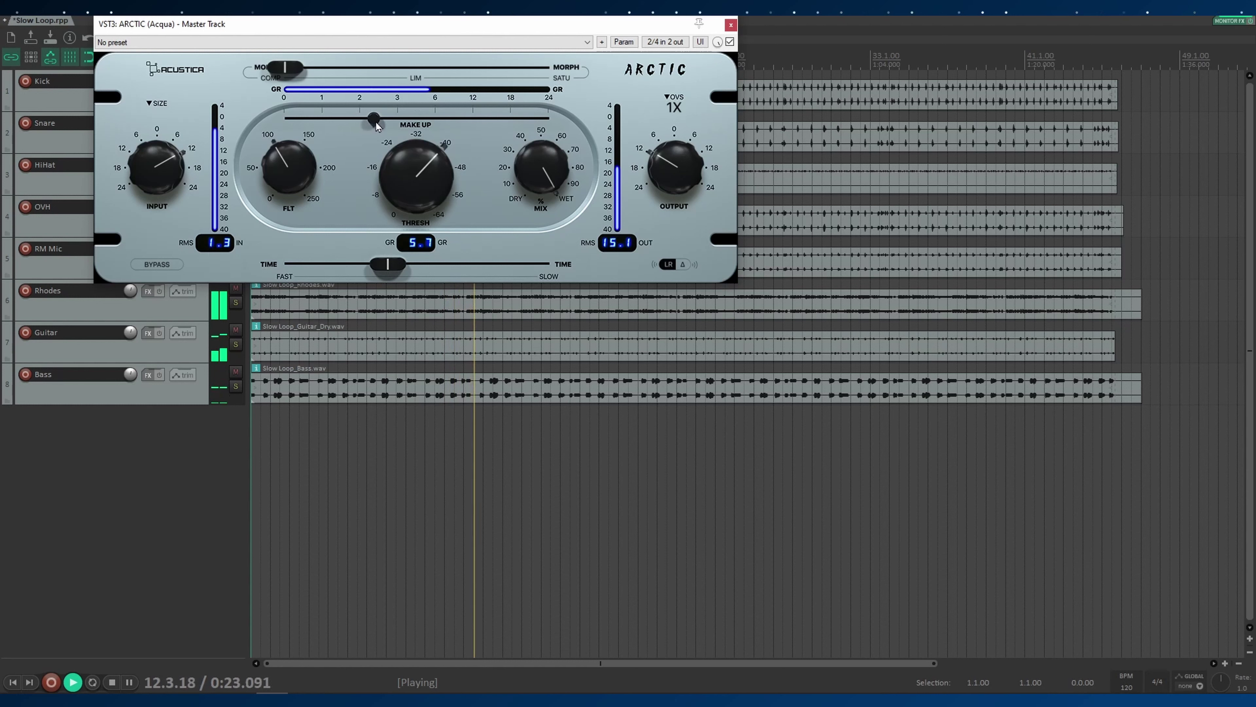
Set Make Up to about a quarter of its range, Time near the middle and threshold to about -32, and stop playback.
drag(375, 124, 346, 124)
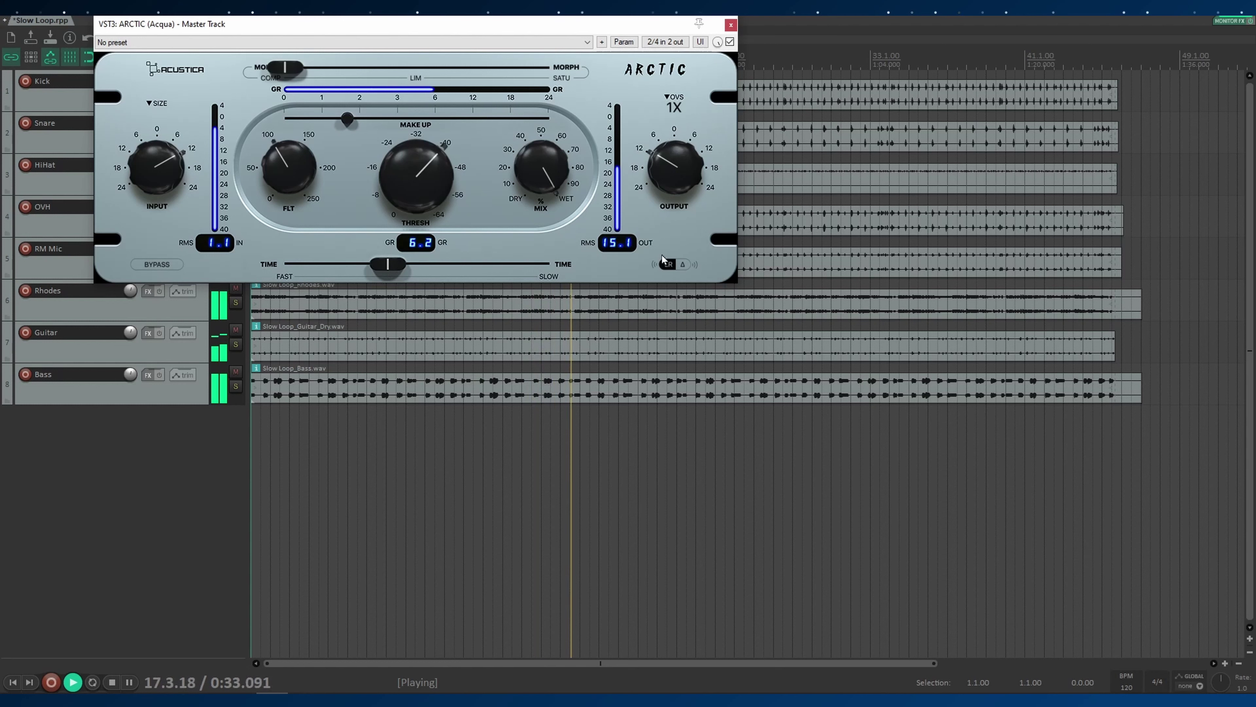
drag(387, 269, 409, 263)
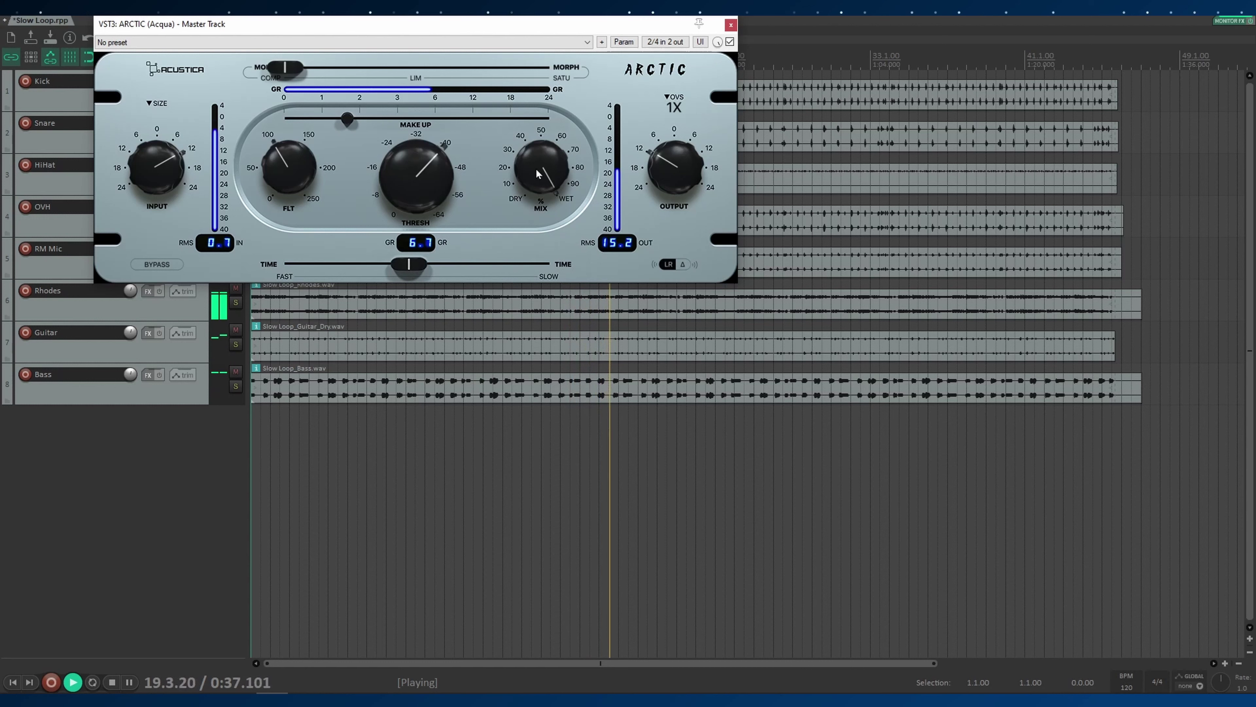
drag(421, 173, 447, 181)
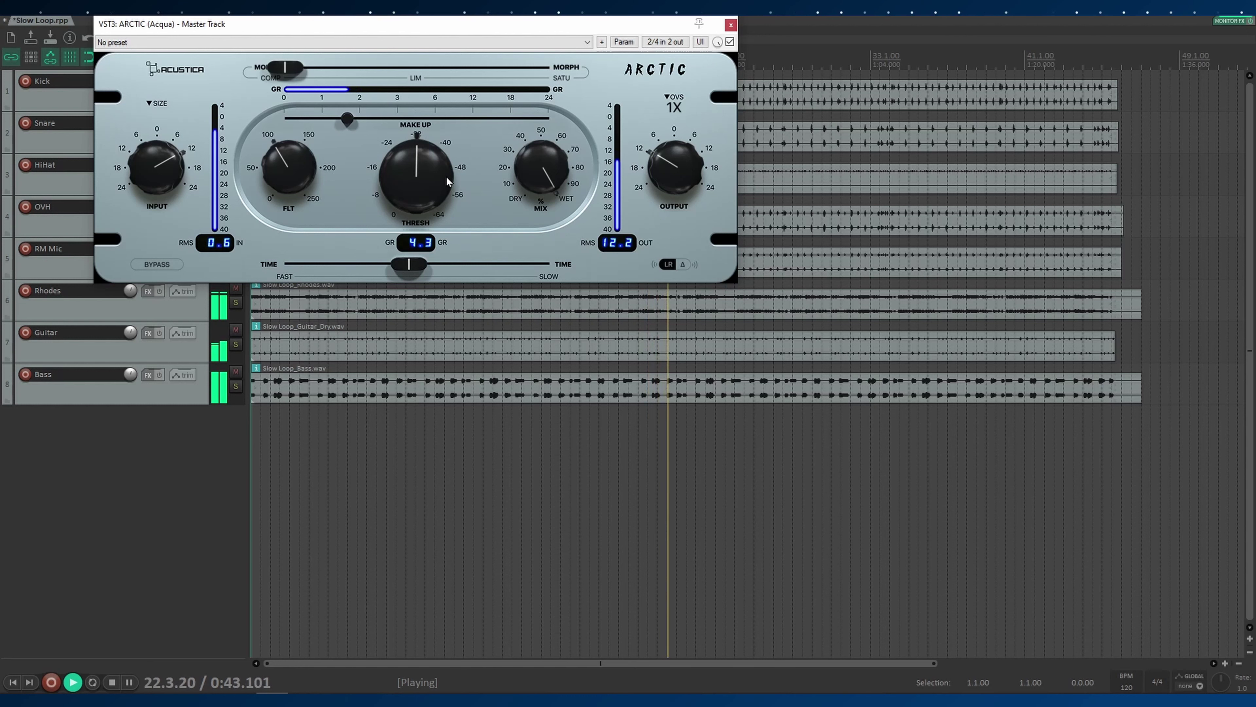
key(space)
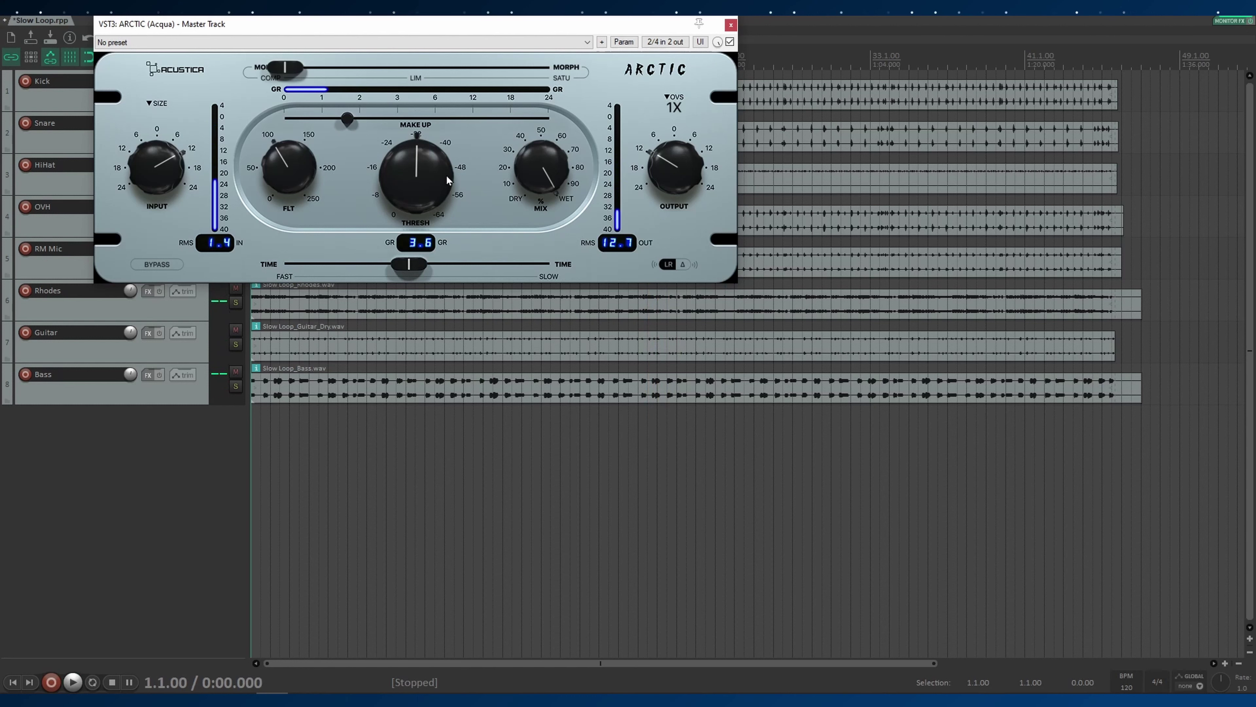